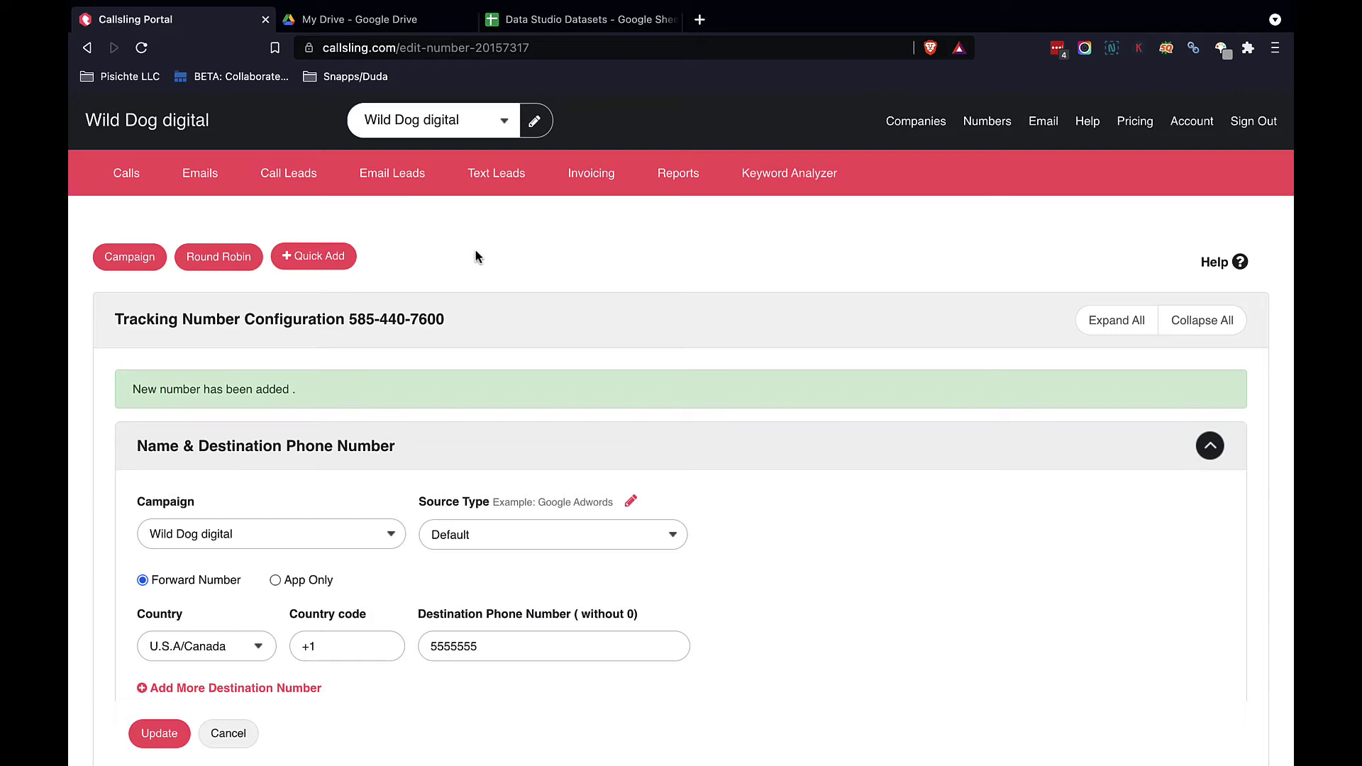
Step: Keep the Default call source type and keep calls forwarding to a phone after briefly trying app-only
click(671, 536)
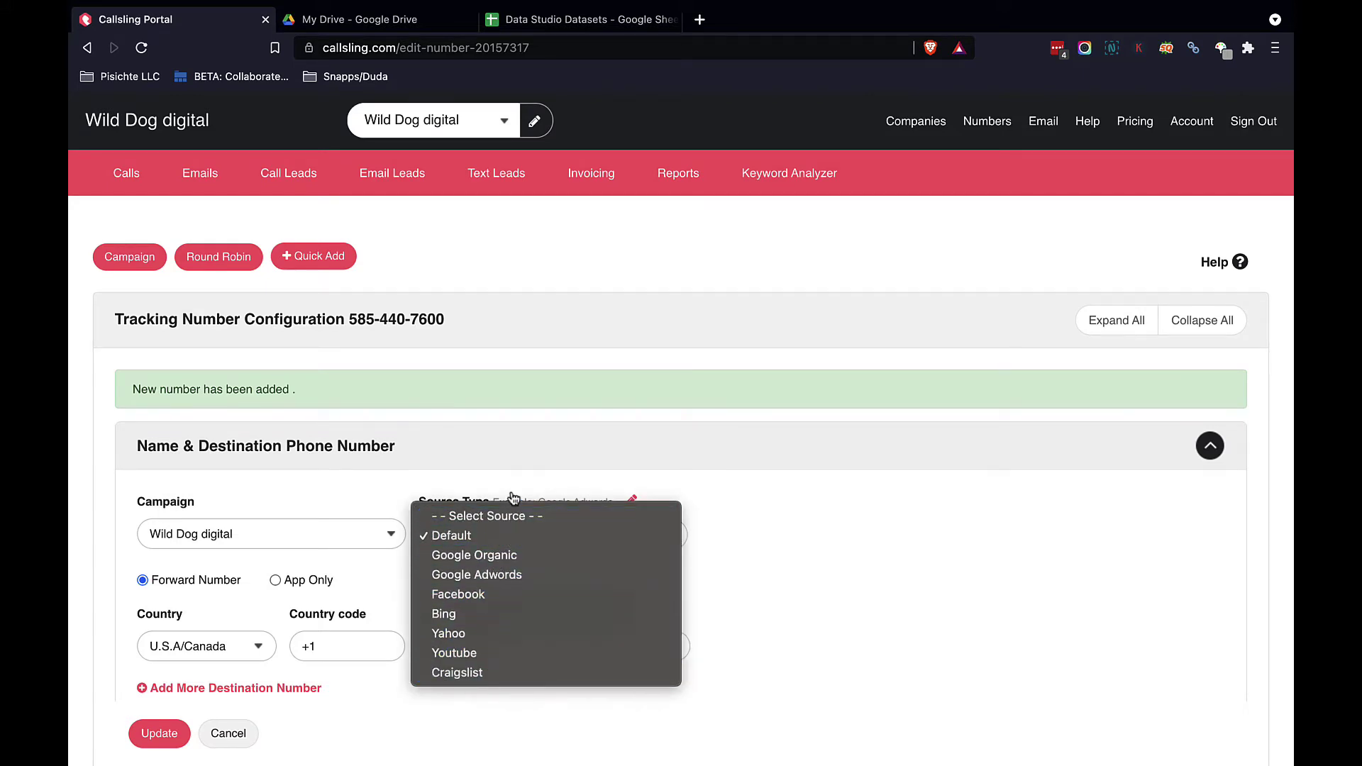
click(351, 488)
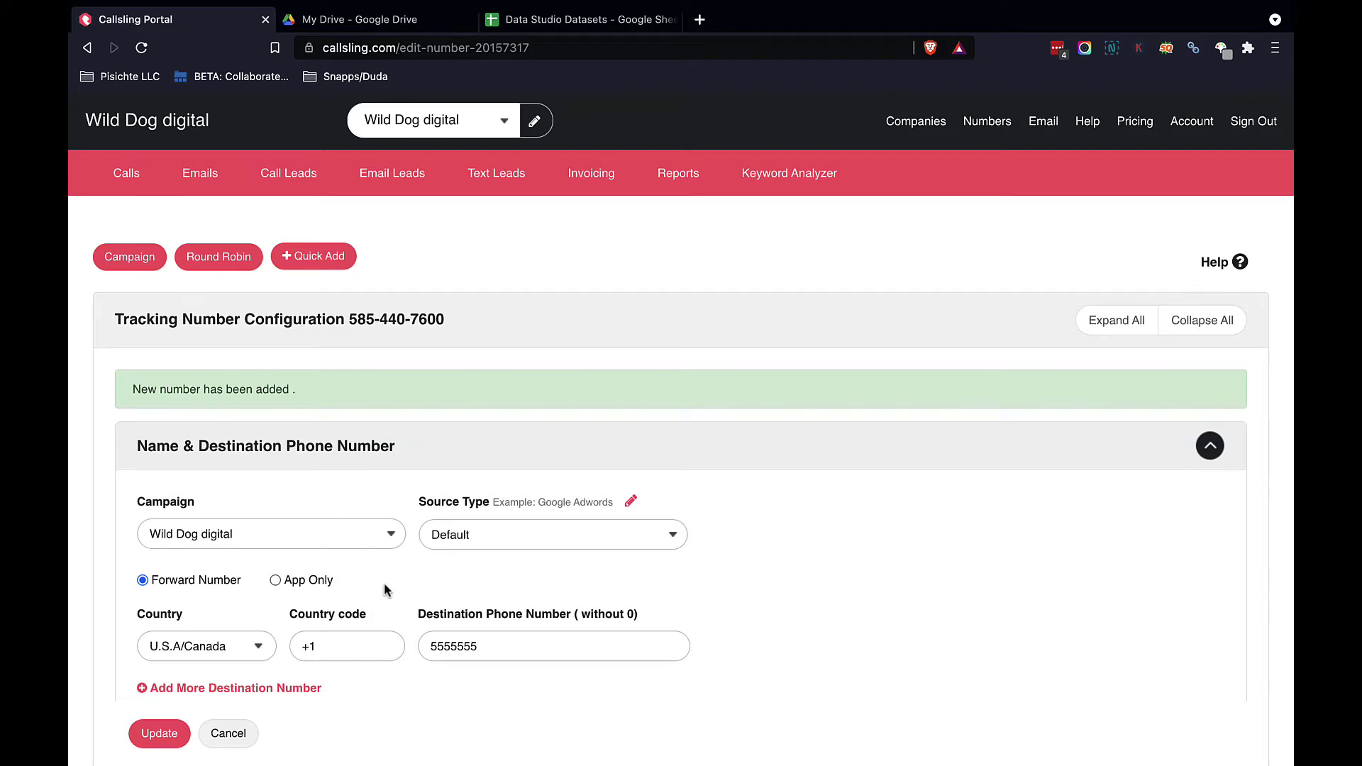
scroll(375, 590, down, 3)
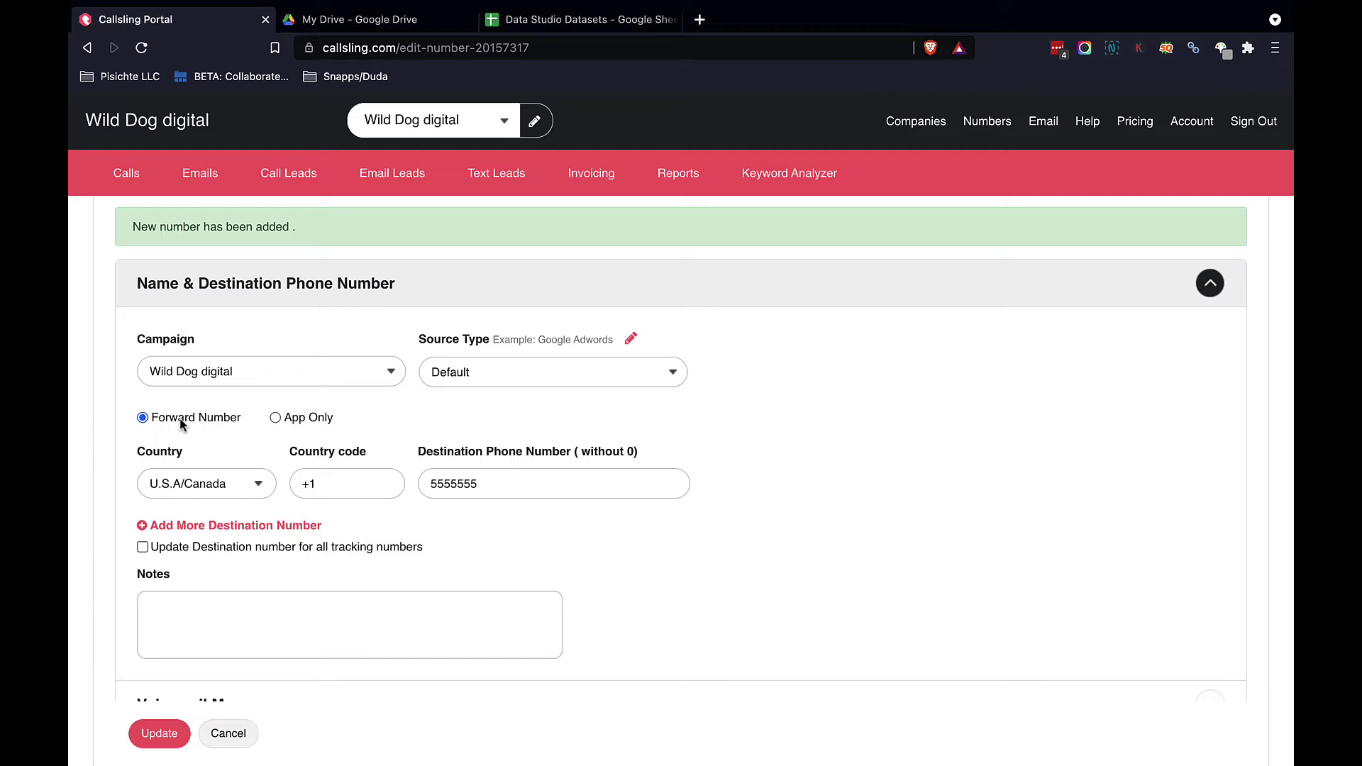
click(275, 418)
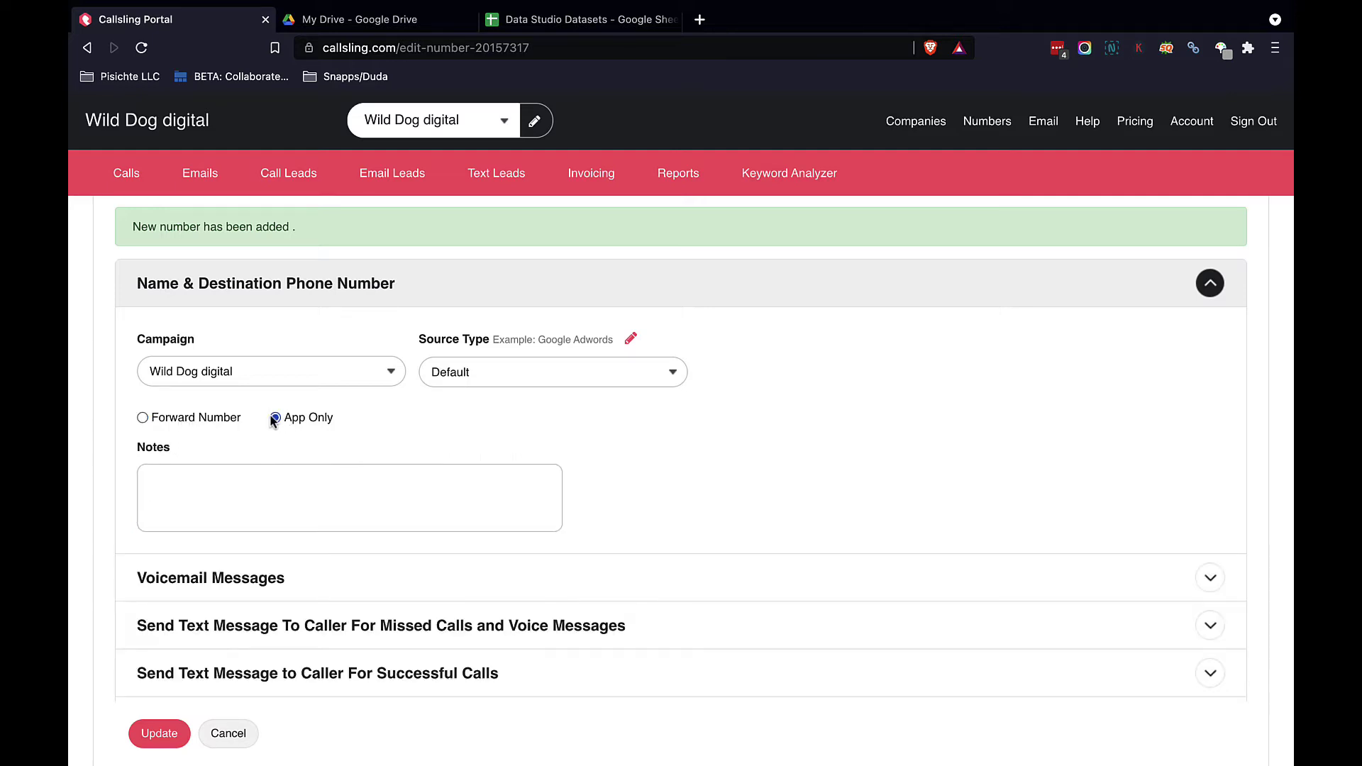
click(143, 418)
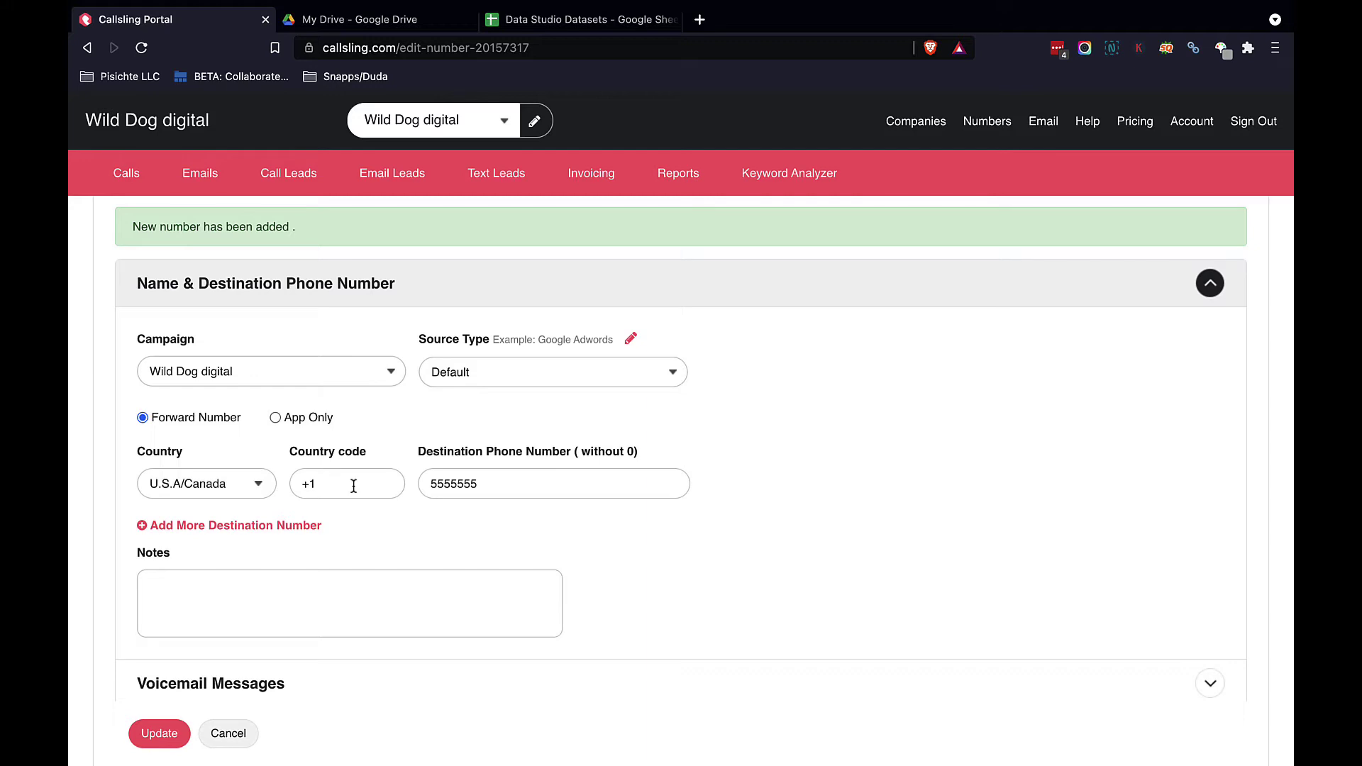
scroll(353, 486, down, 3)
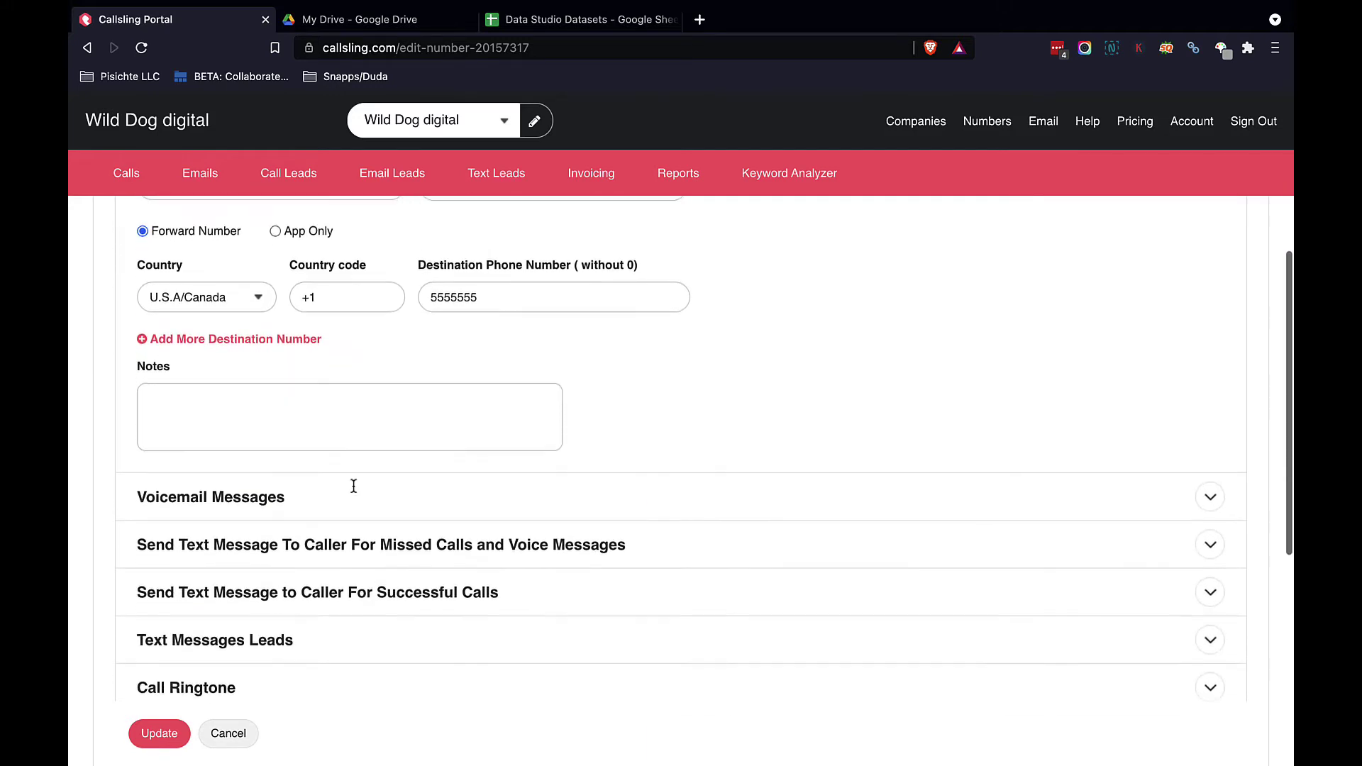
scroll(354, 486, down, 1)
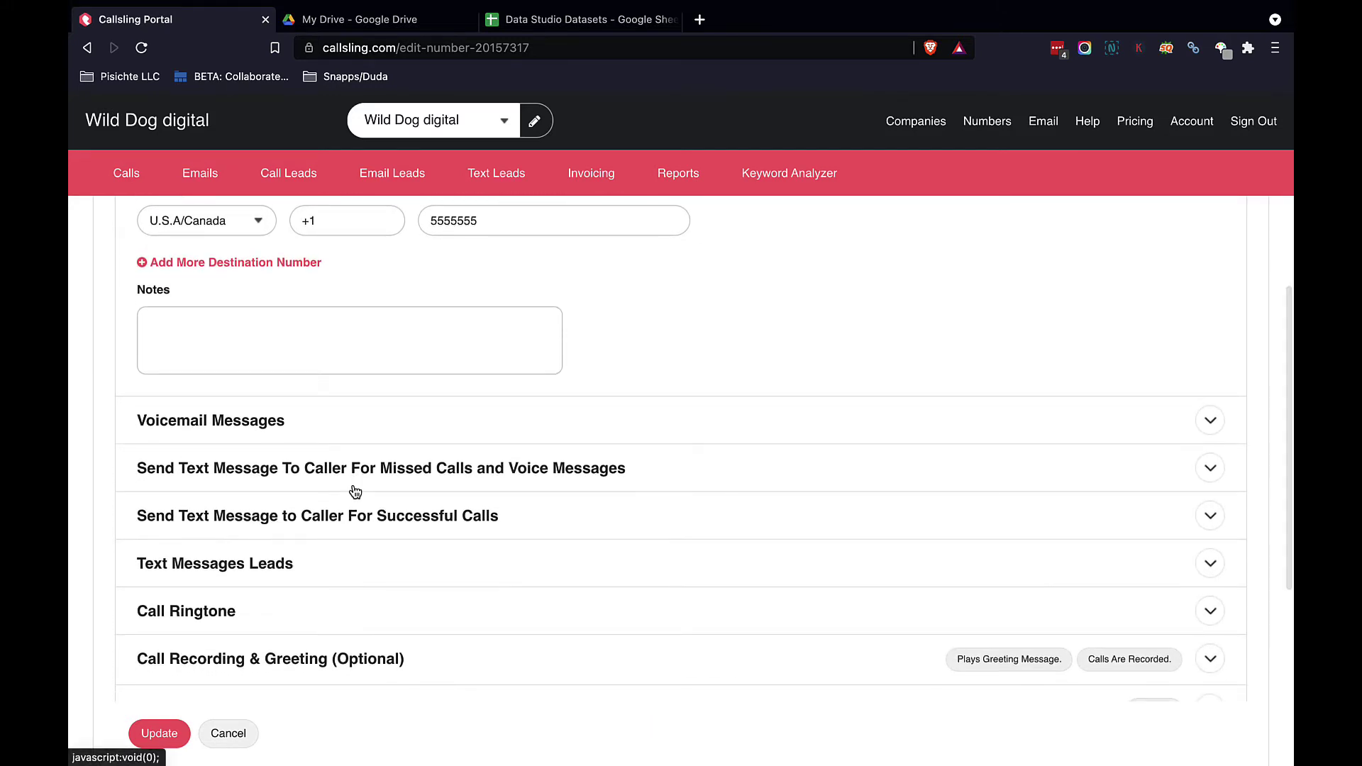
scroll(355, 491, up, 2)
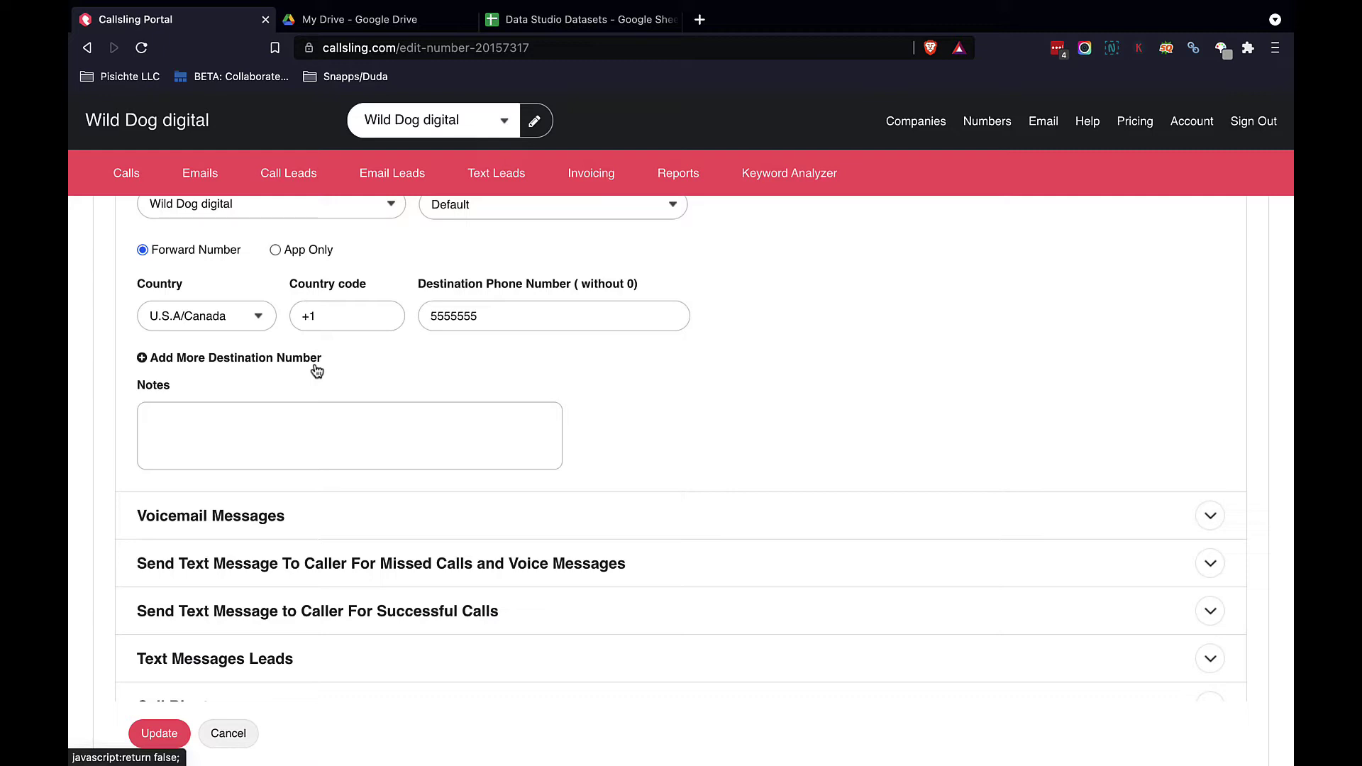
click(315, 363)
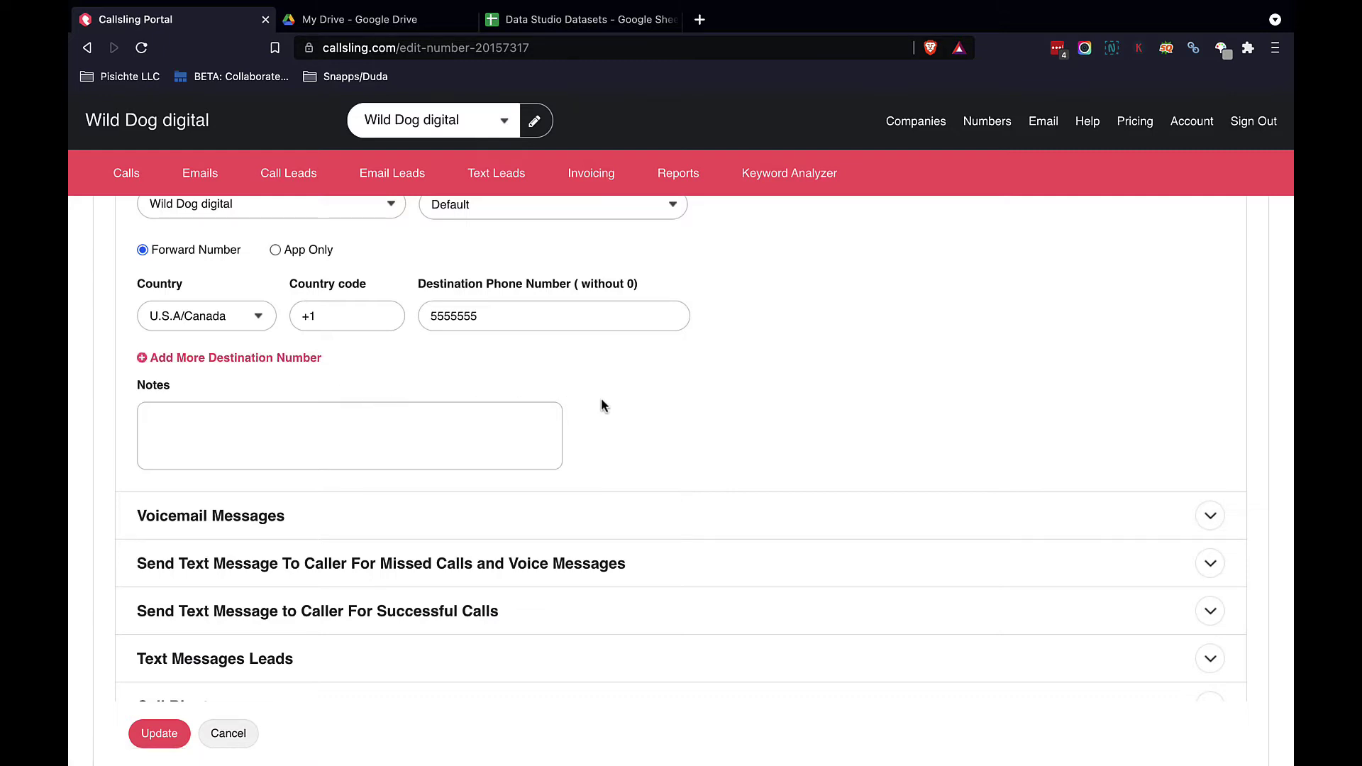
scroll(694, 447, down, 2)
Step: Enable voicemail after a 12-second delay, briefly trying Direct Voice Message first
click(694, 417)
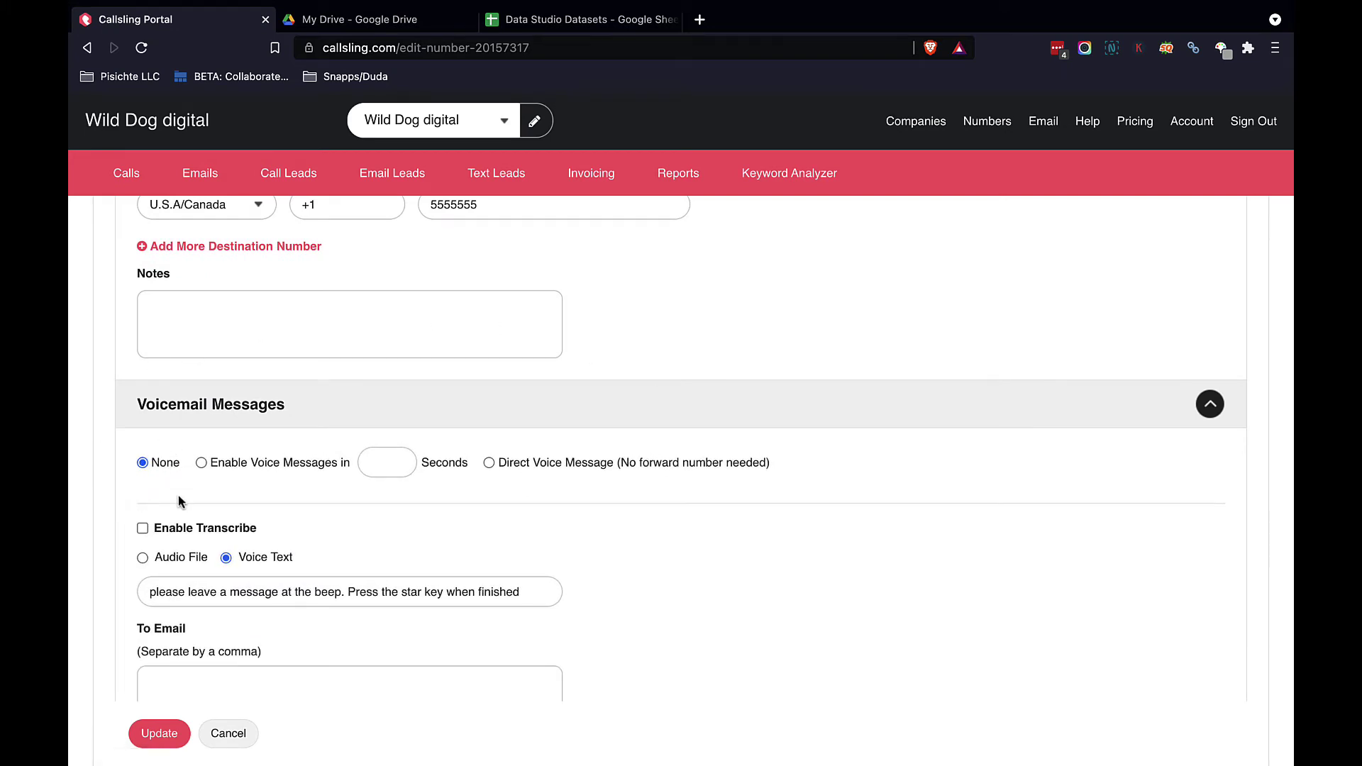
click(201, 463)
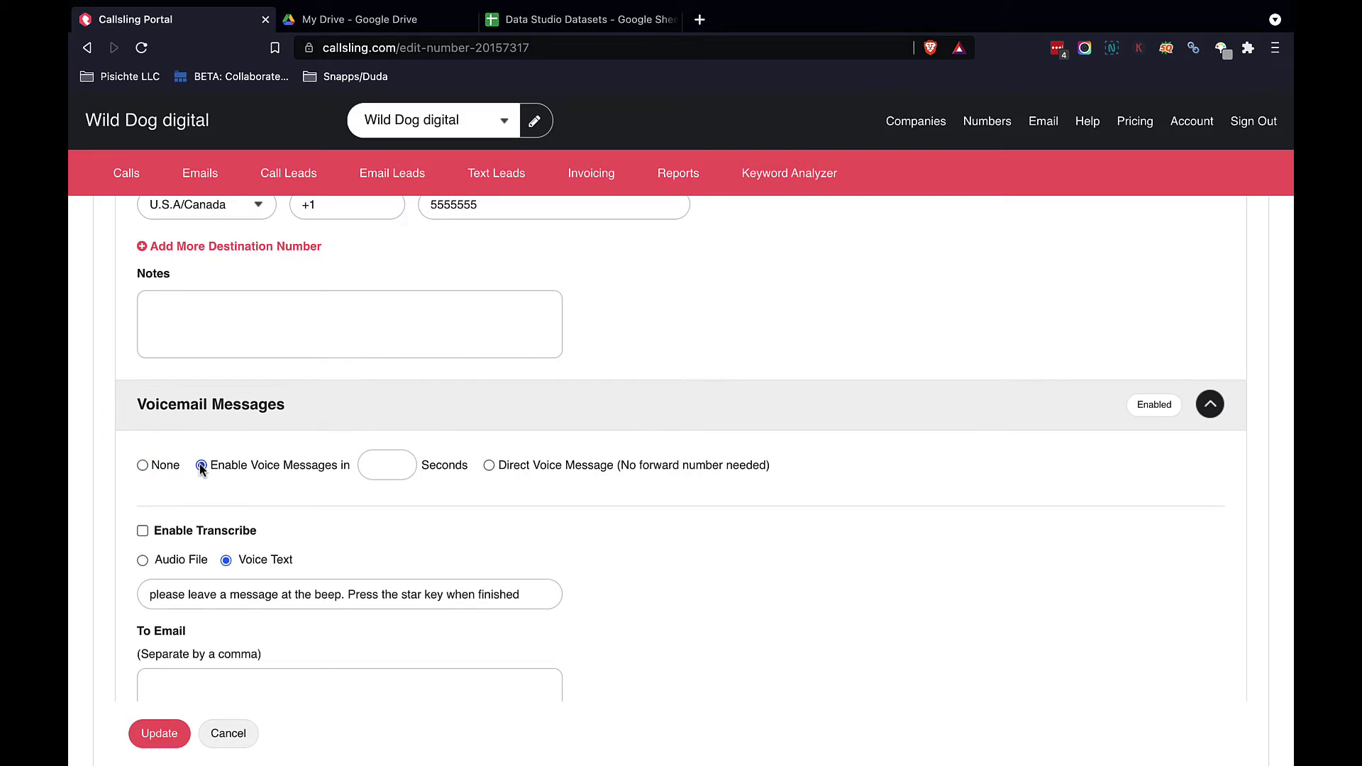
click(393, 465)
text(12)
click(490, 466)
click(201, 465)
scroll(203, 468, down, 3)
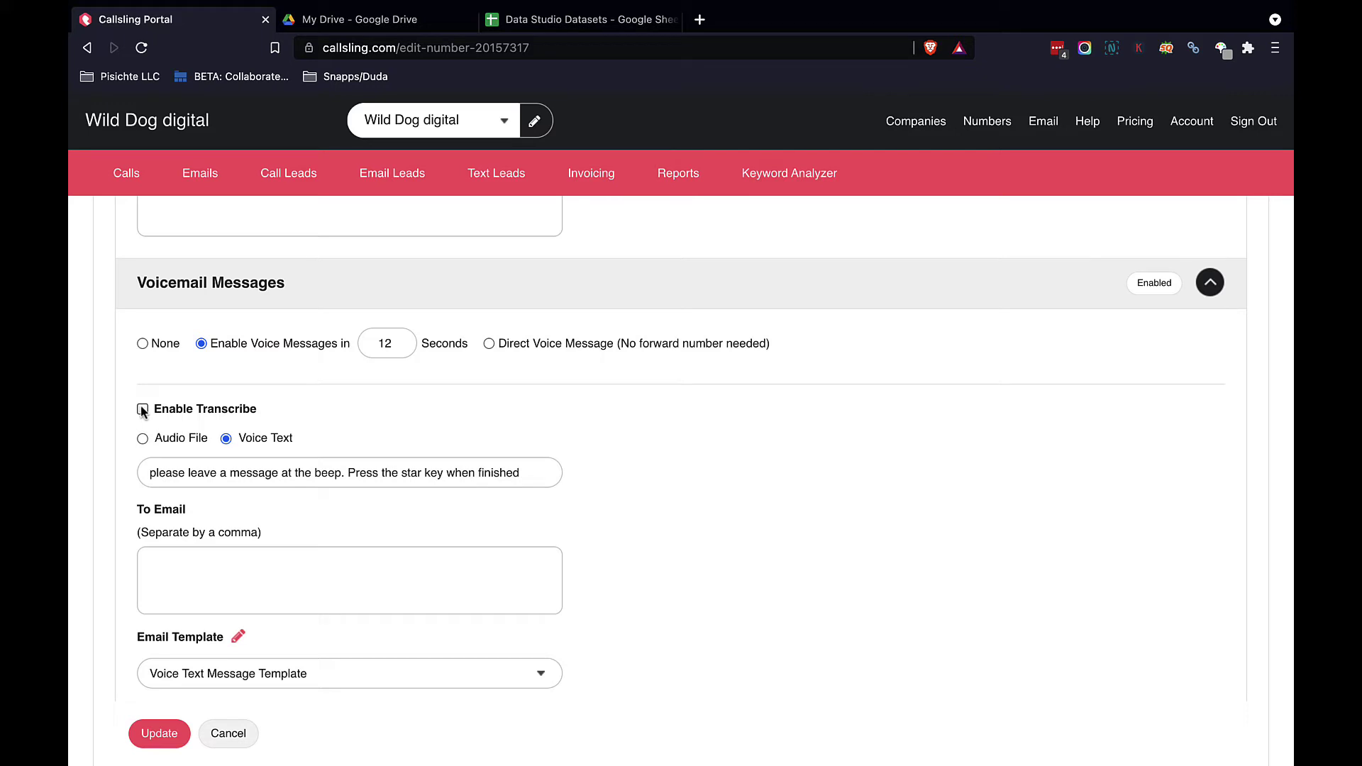
scroll(141, 406, down, 2)
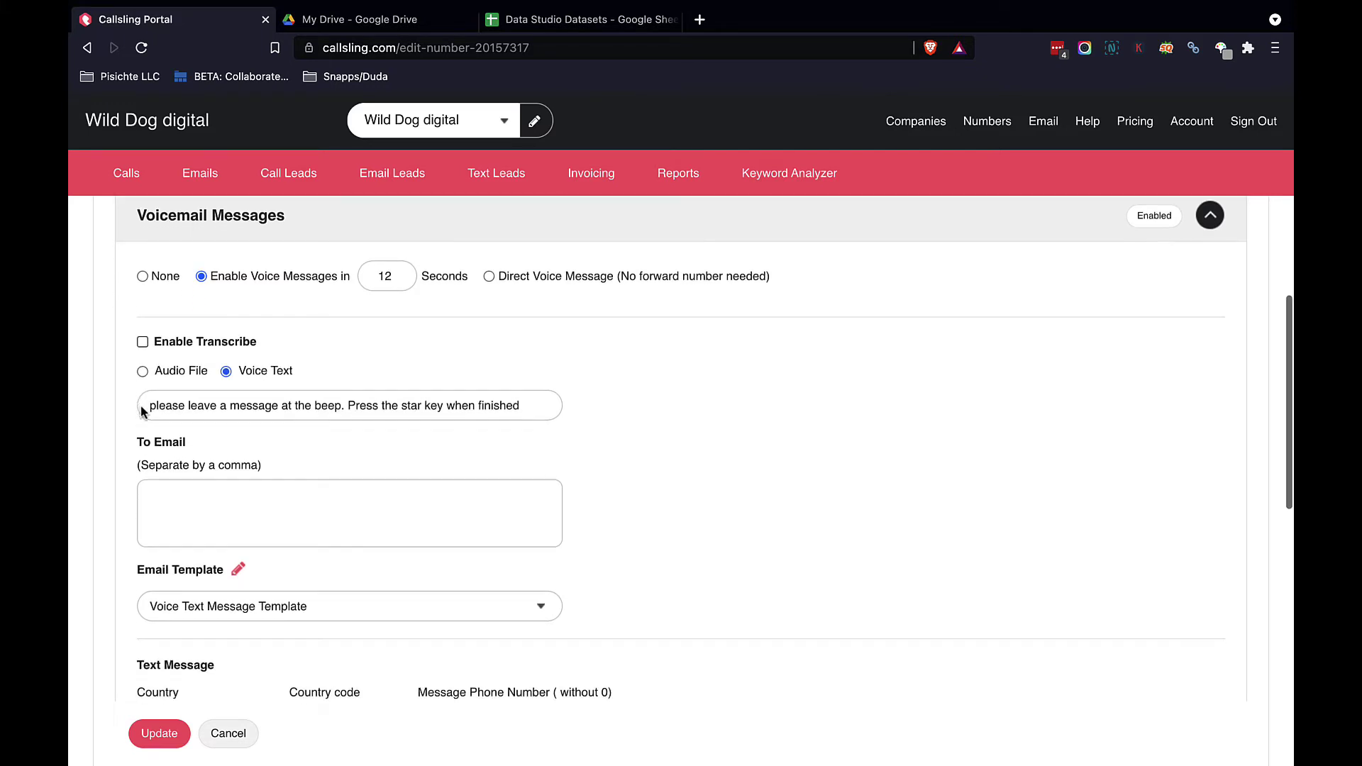
Step: Set the voicemail alert recipient to the company's e-mail address
click(216, 502)
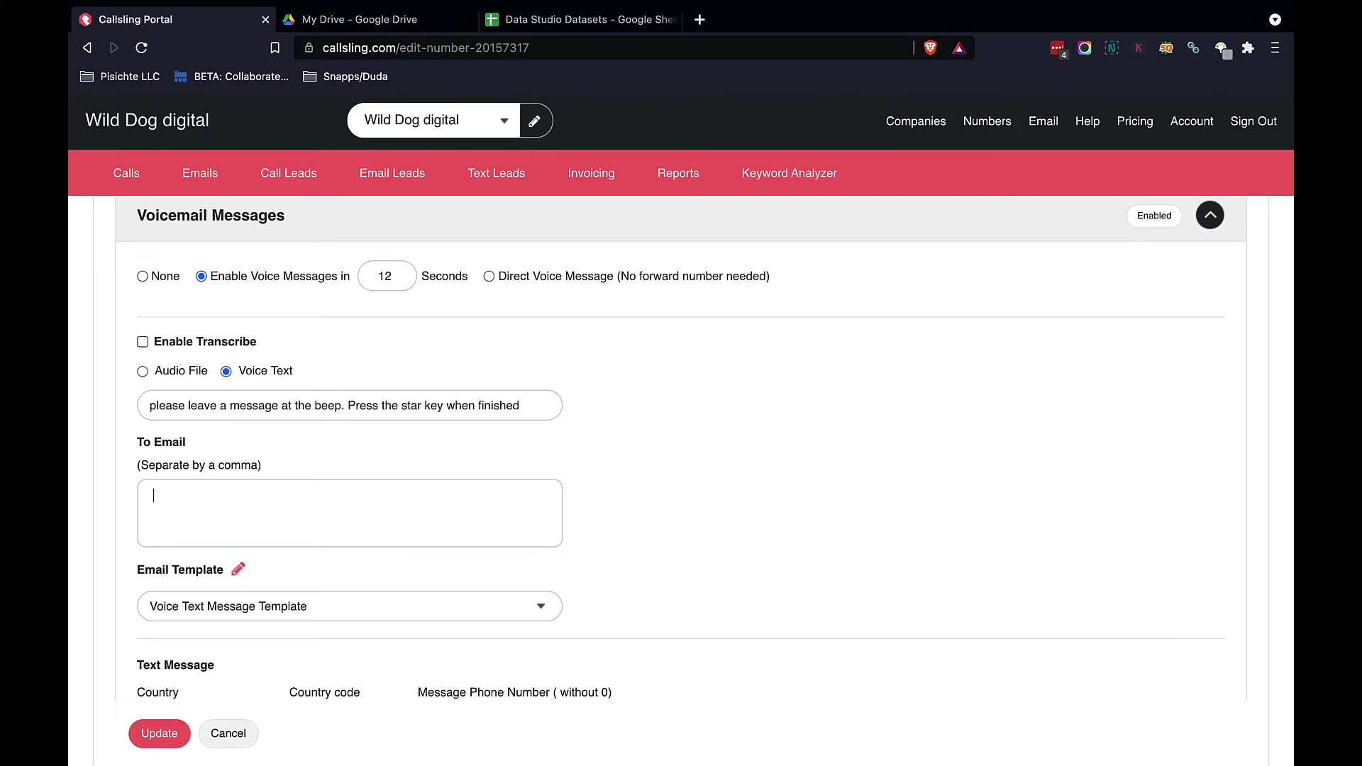
scroll(407, 566, down, 1)
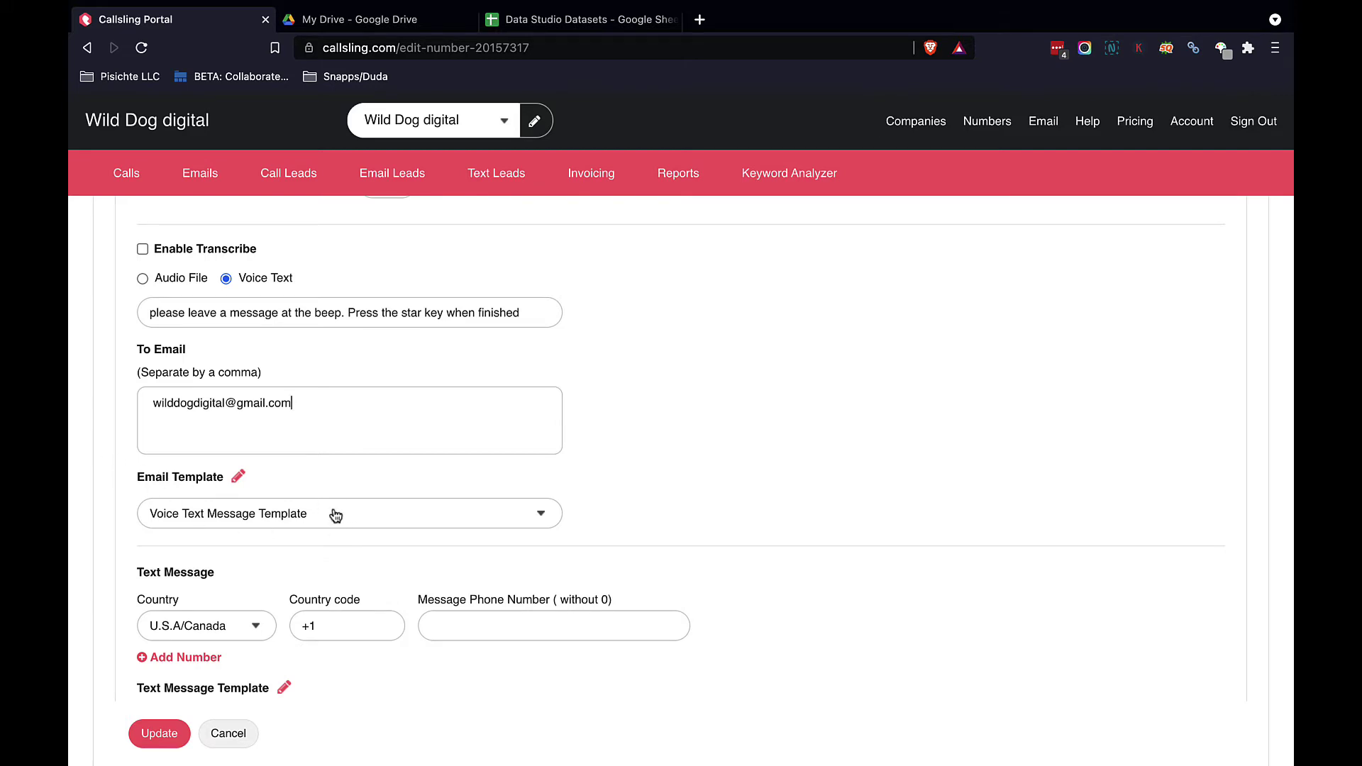
scroll(336, 516, down, 3)
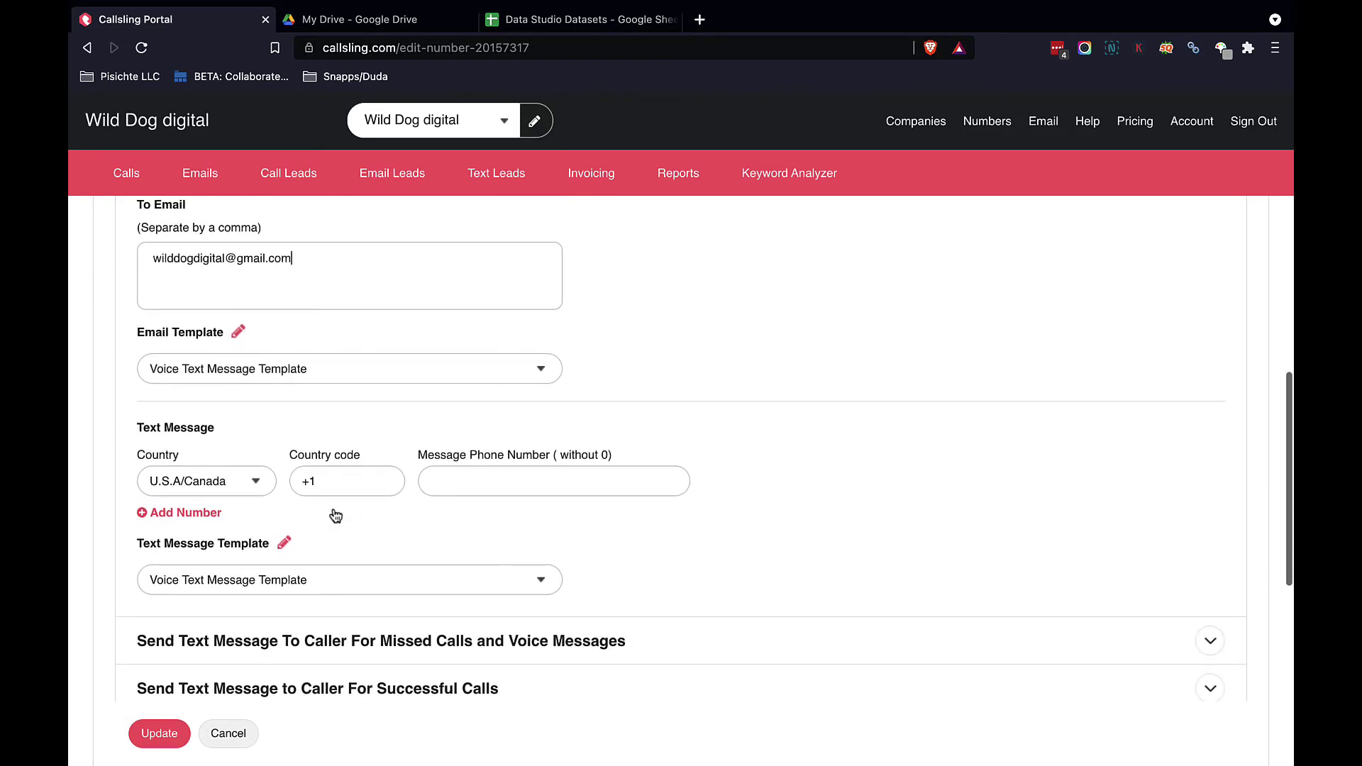
Step: Enter the notification phone number for voicemail text alerts
click(469, 487)
text(555)
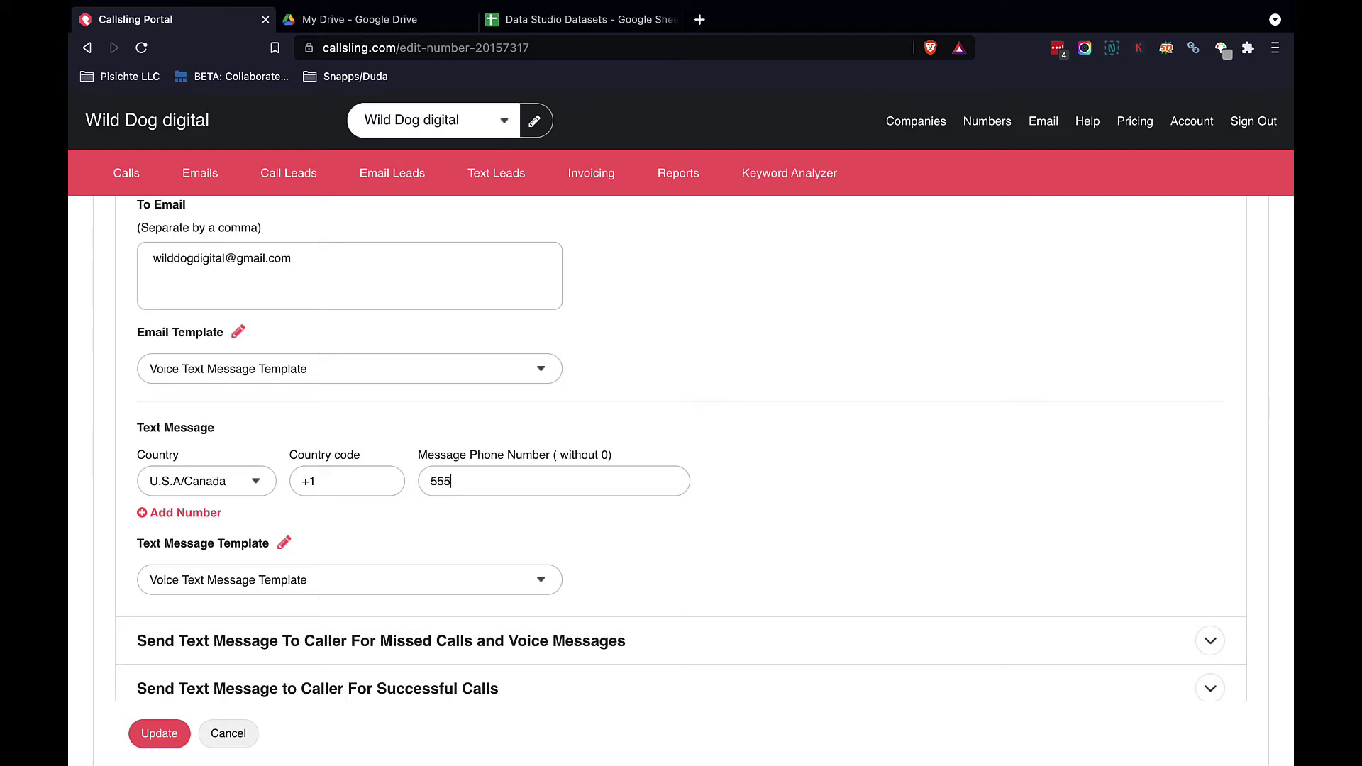
text(5555)
scroll(355, 543, down, 3)
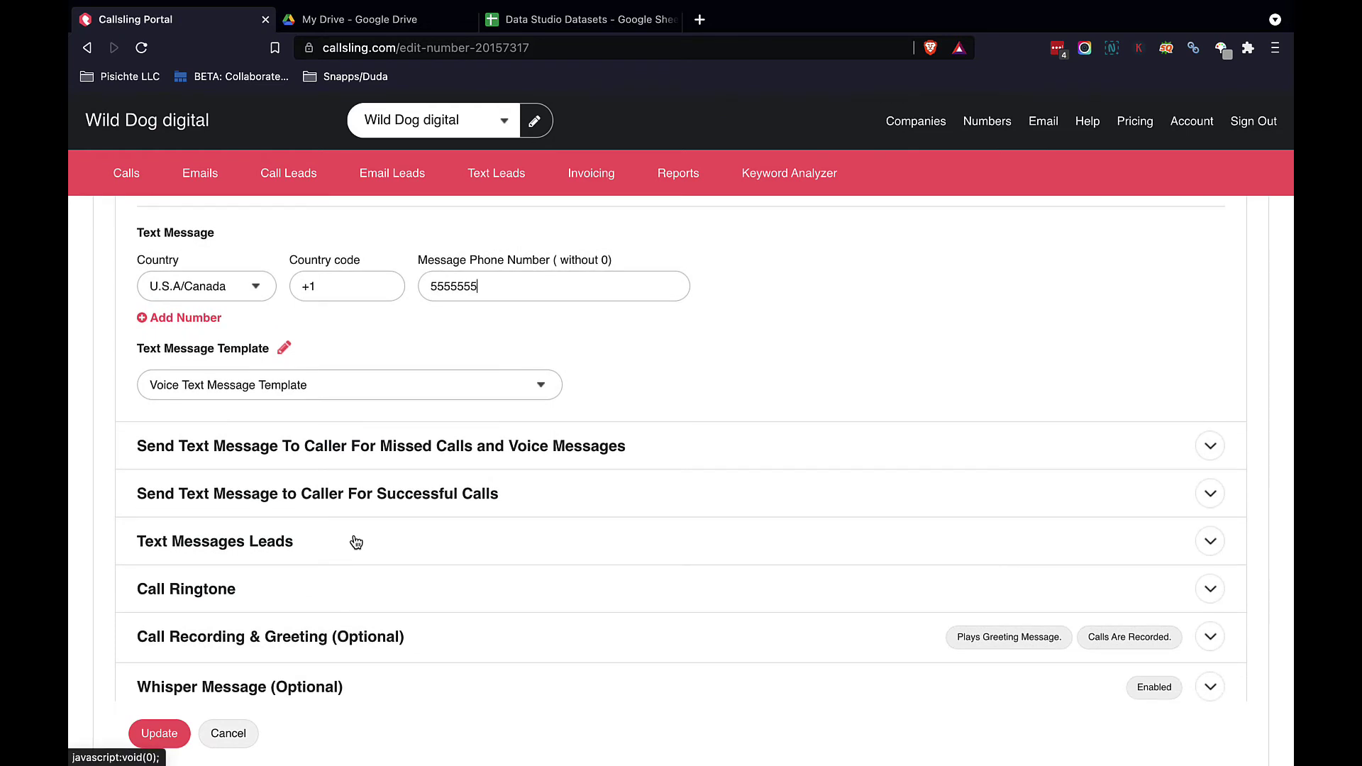
Step: Enable missed-call texts reading 'Hey, Sorry we missed your call, we'll get back to you as soon as we can'
click(501, 451)
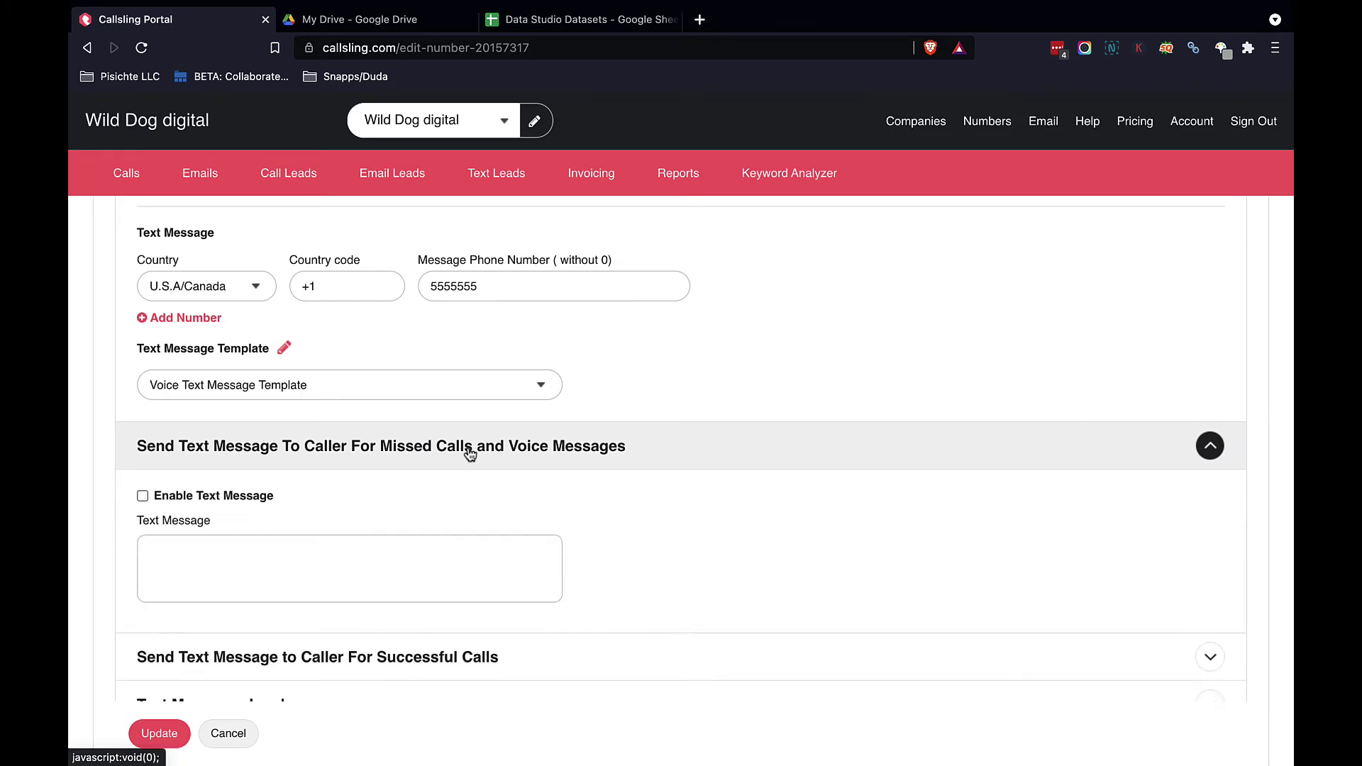
click(144, 496)
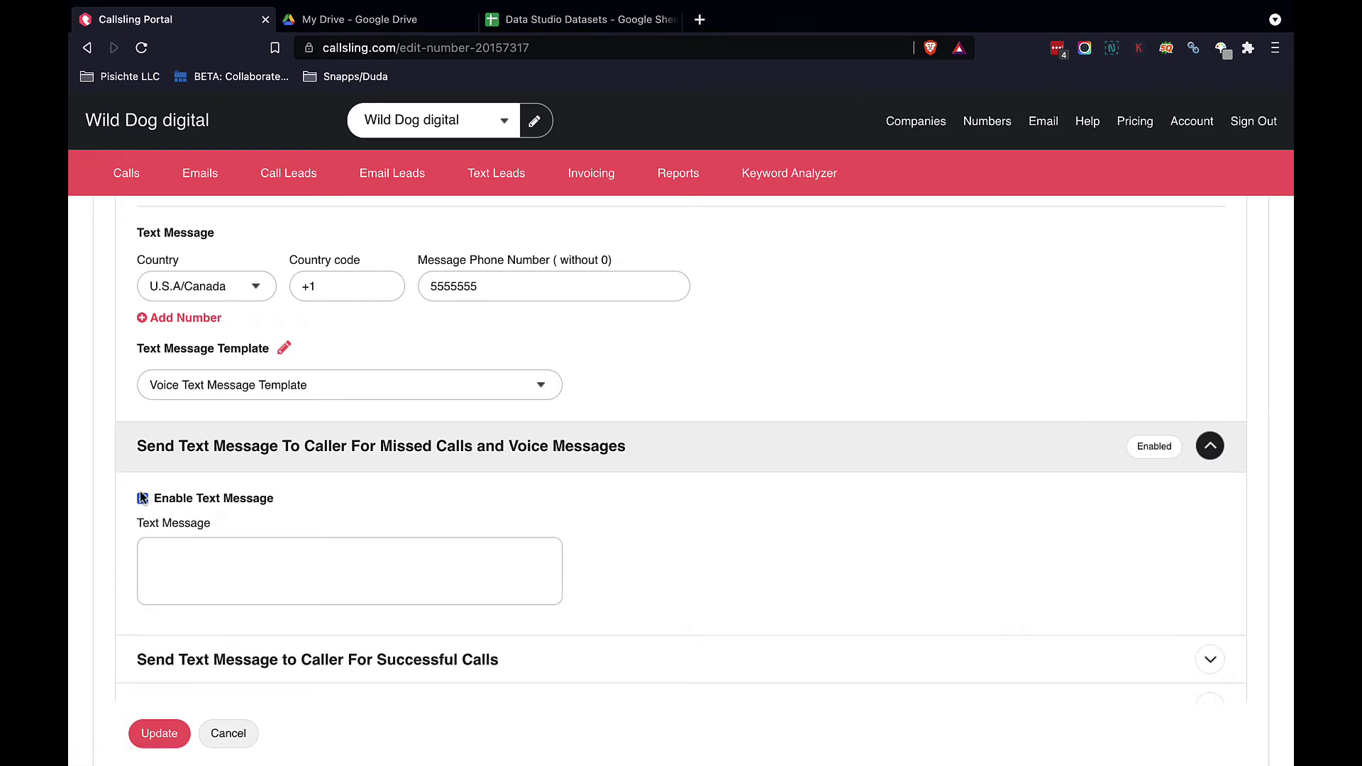
click(216, 557)
text(Hey, Sorry )
text(we isnt)
key(BackSpace)
key(BackSpace)
key(BackSpace)
key(BackSpace)
text(missed your call, )
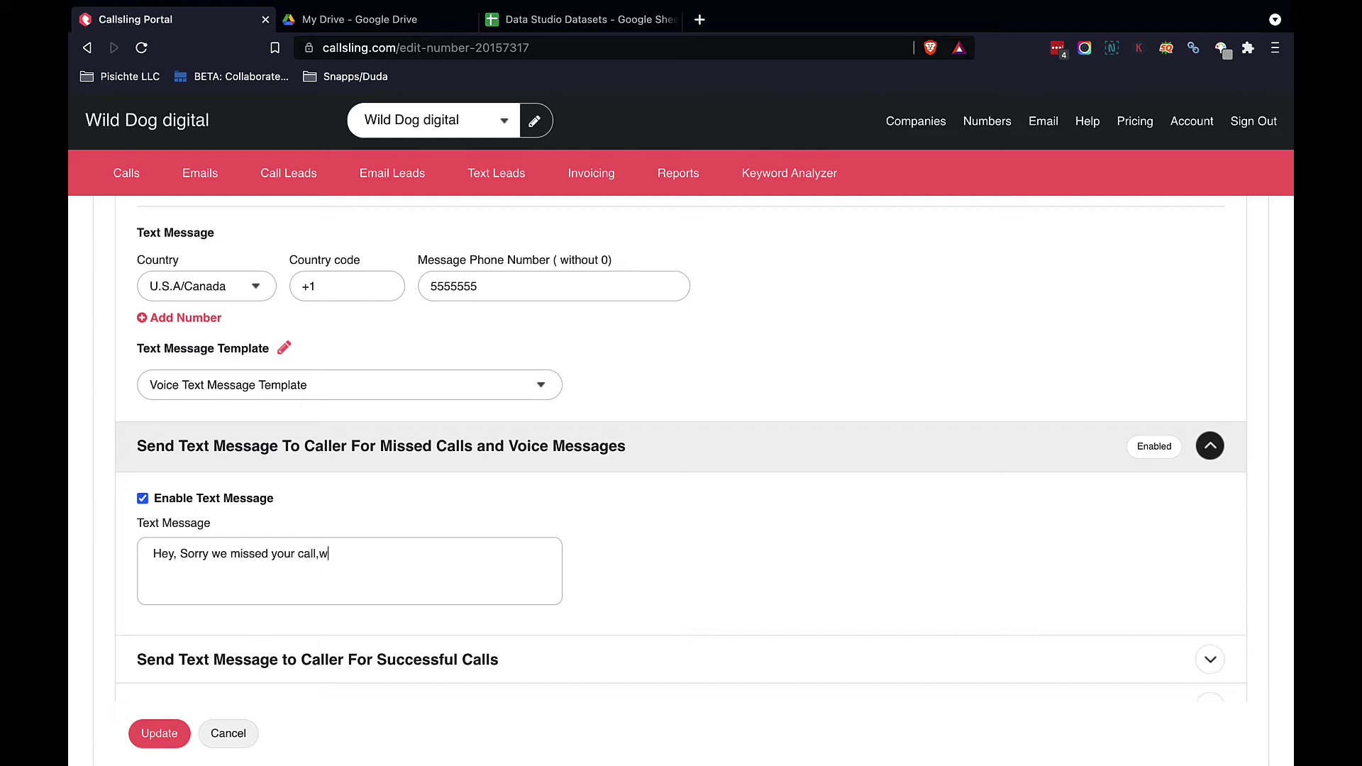
text(we'll get back to you as soon as)
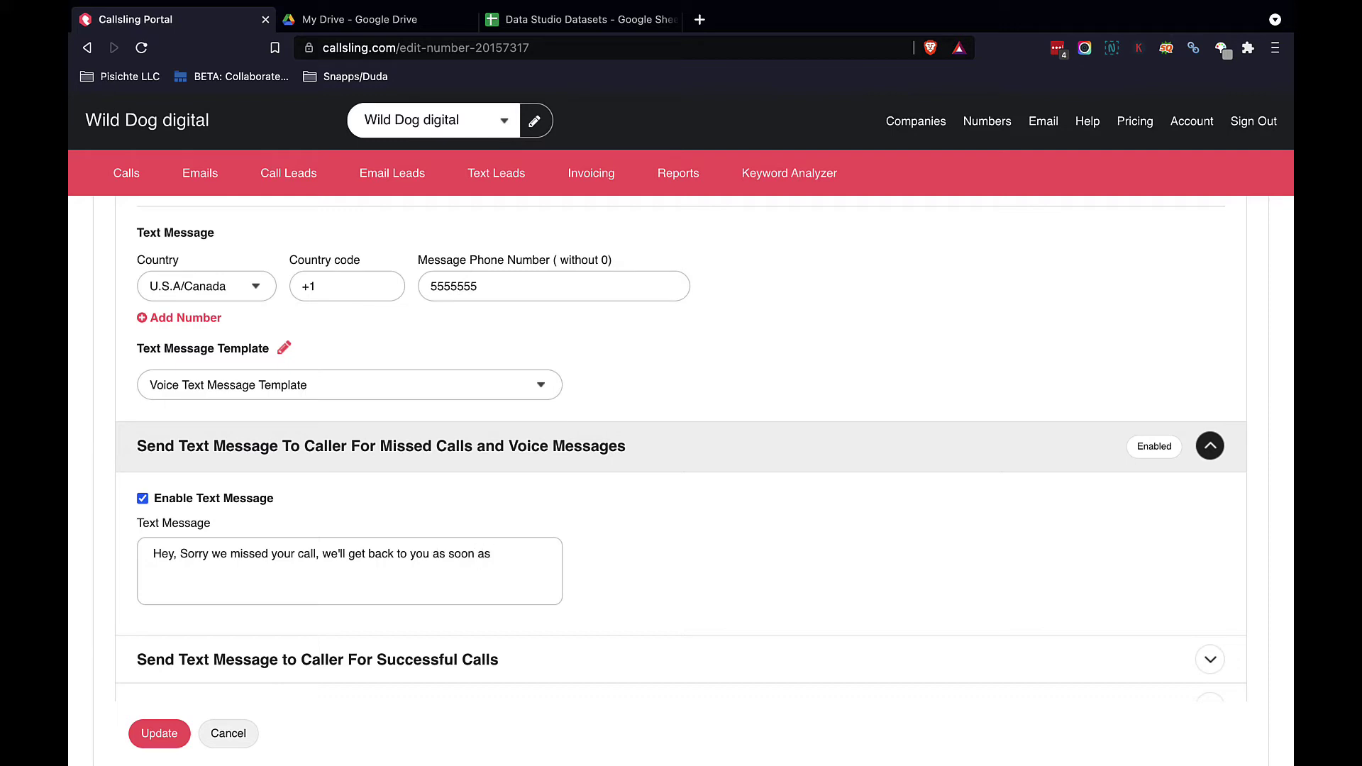
text(we can)
scroll(681, 447, down, 3)
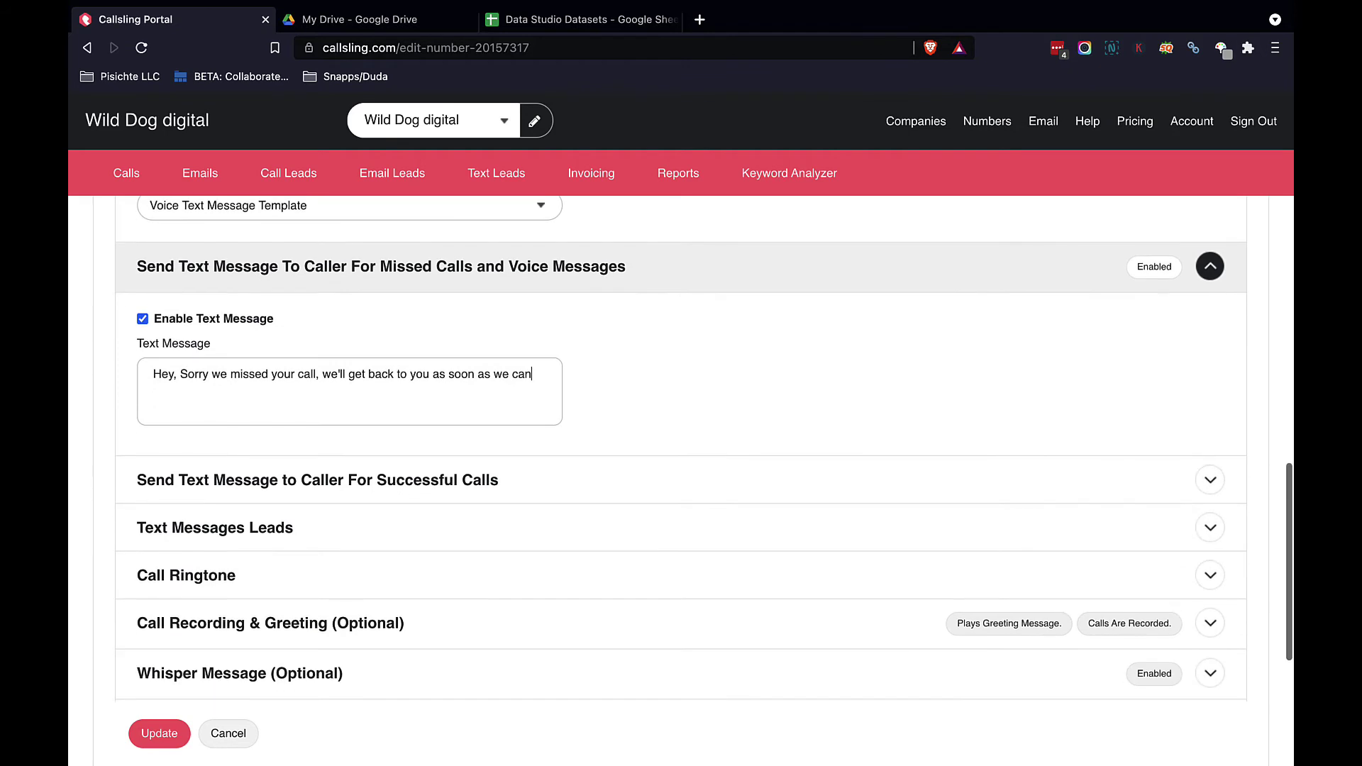
click(342, 488)
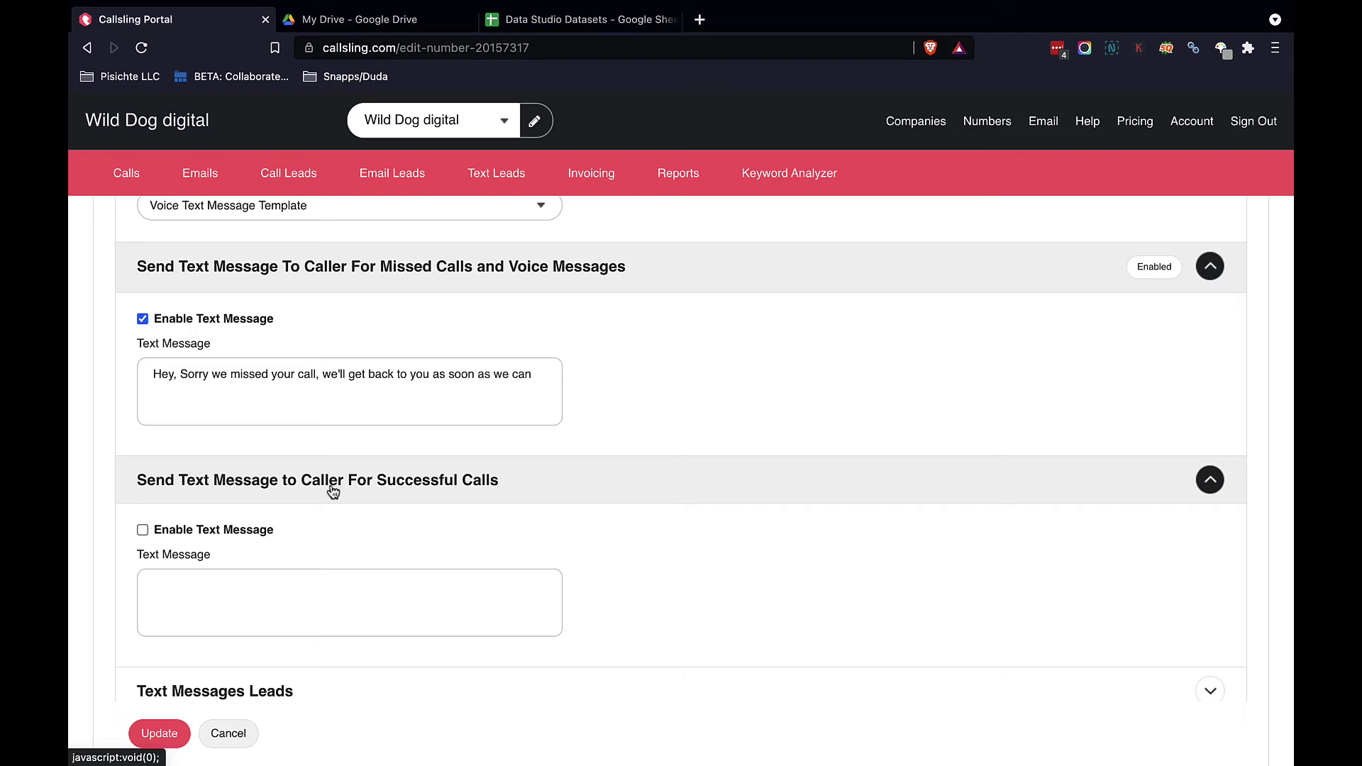
Step: Enable Forward Text Messages in Text Messages Leads and enter the +1 message phone number
scroll(128, 560, down, 2)
scroll(127, 559, down, 2)
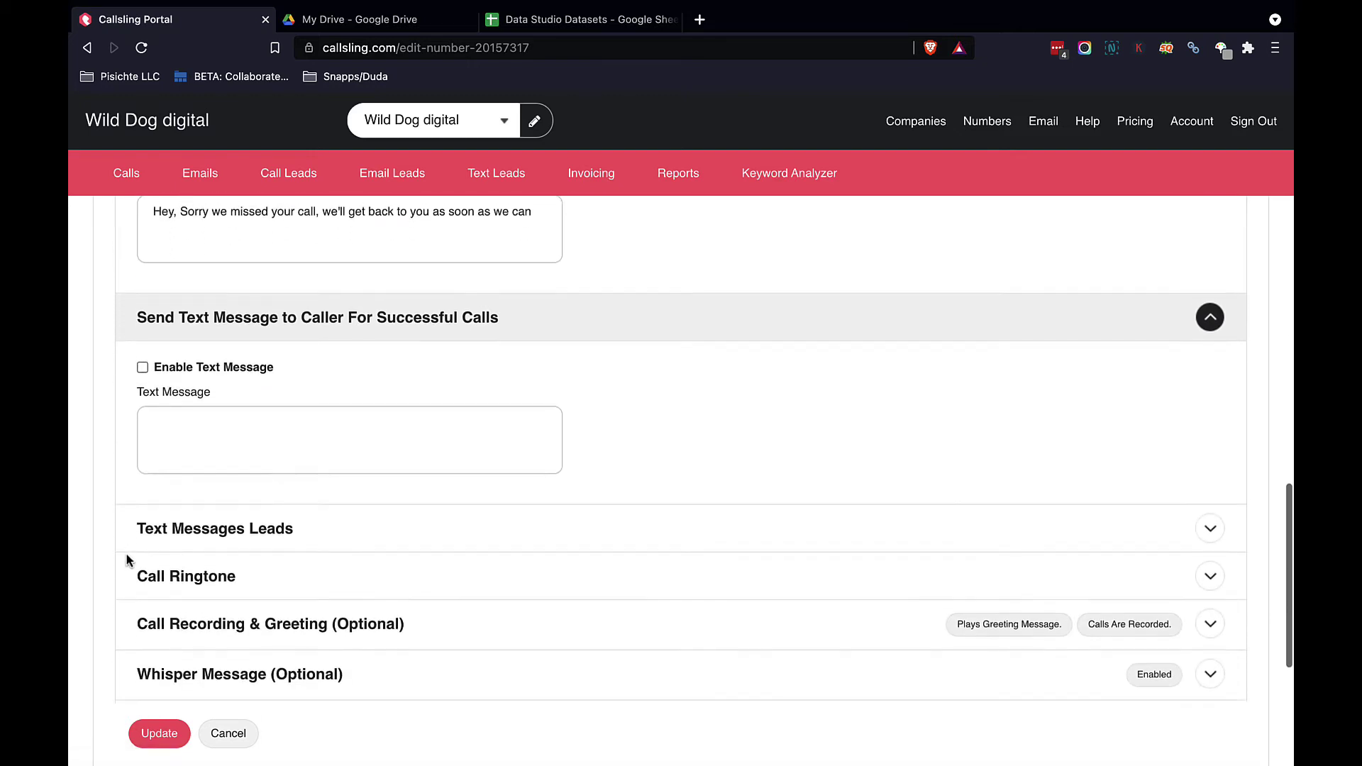
click(185, 523)
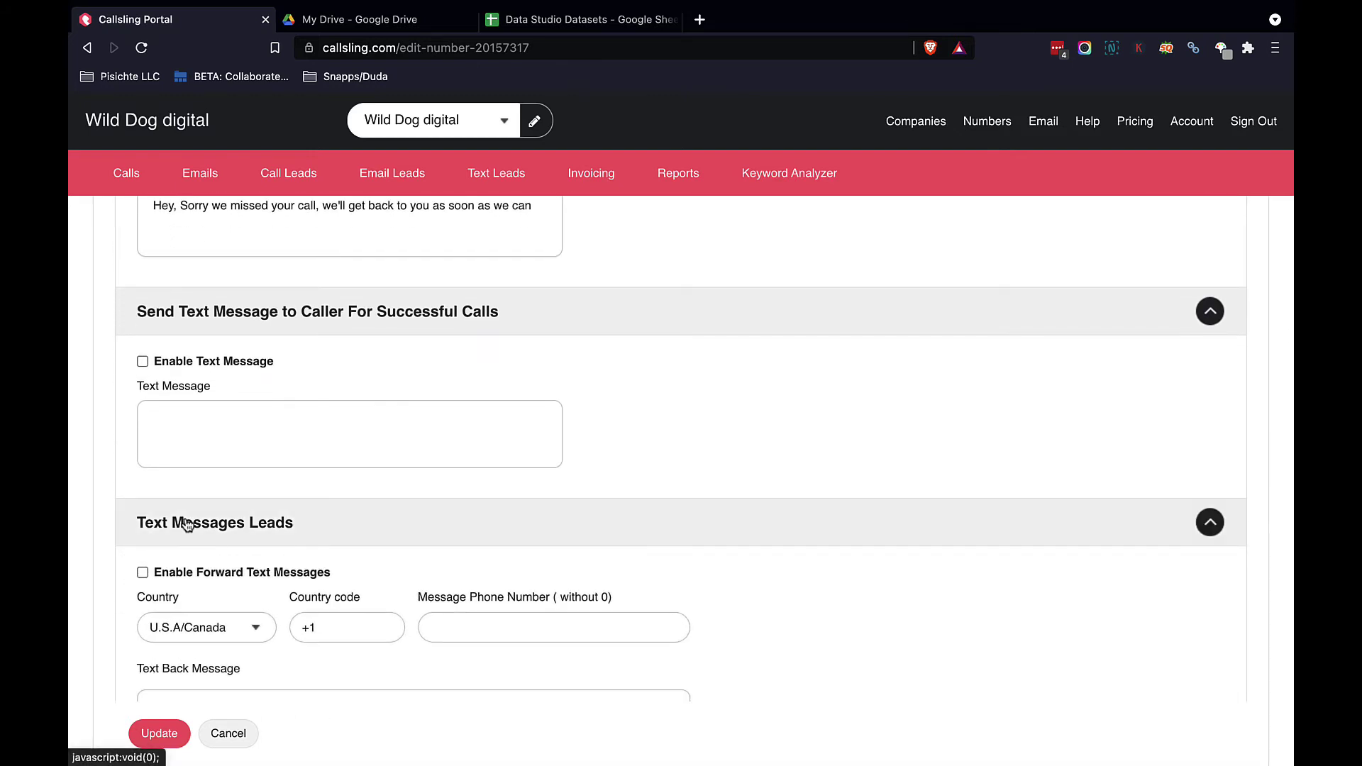
scroll(184, 523, down, 2)
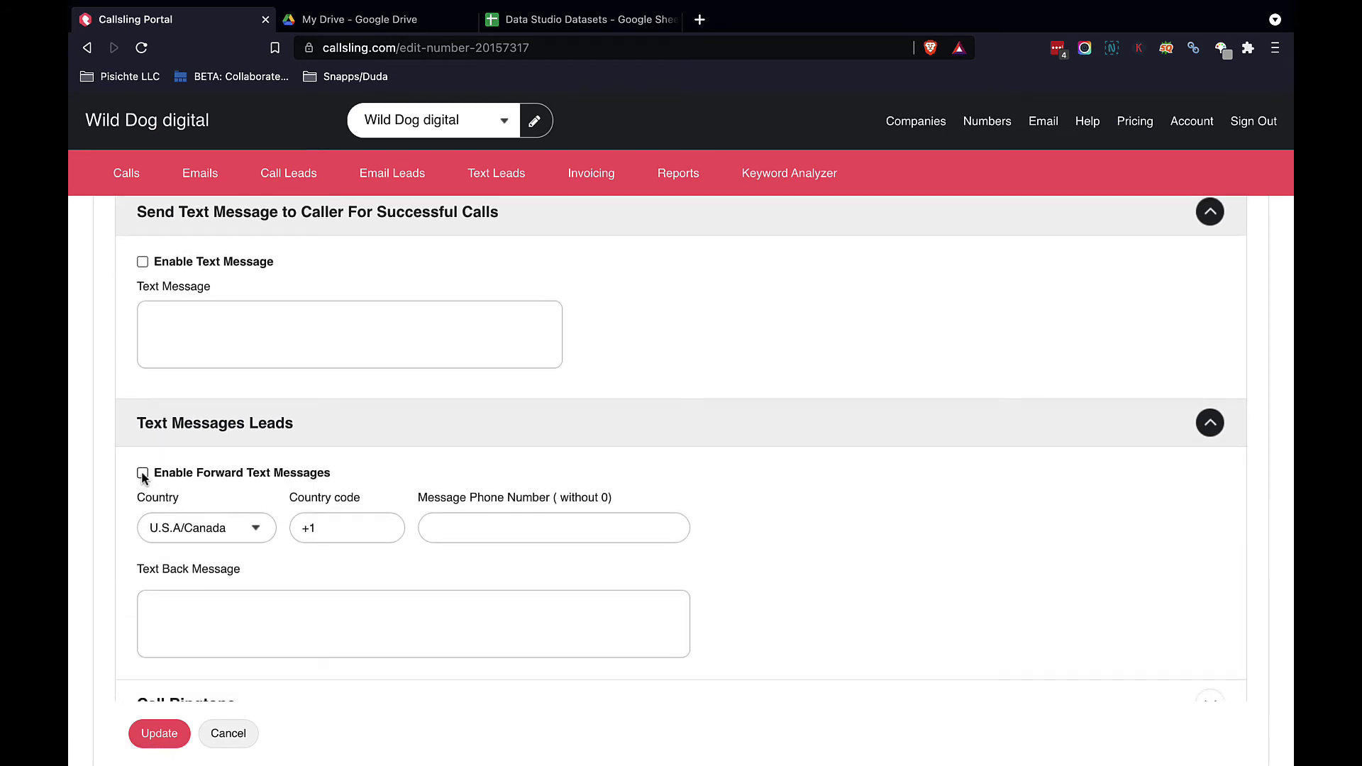
click(142, 473)
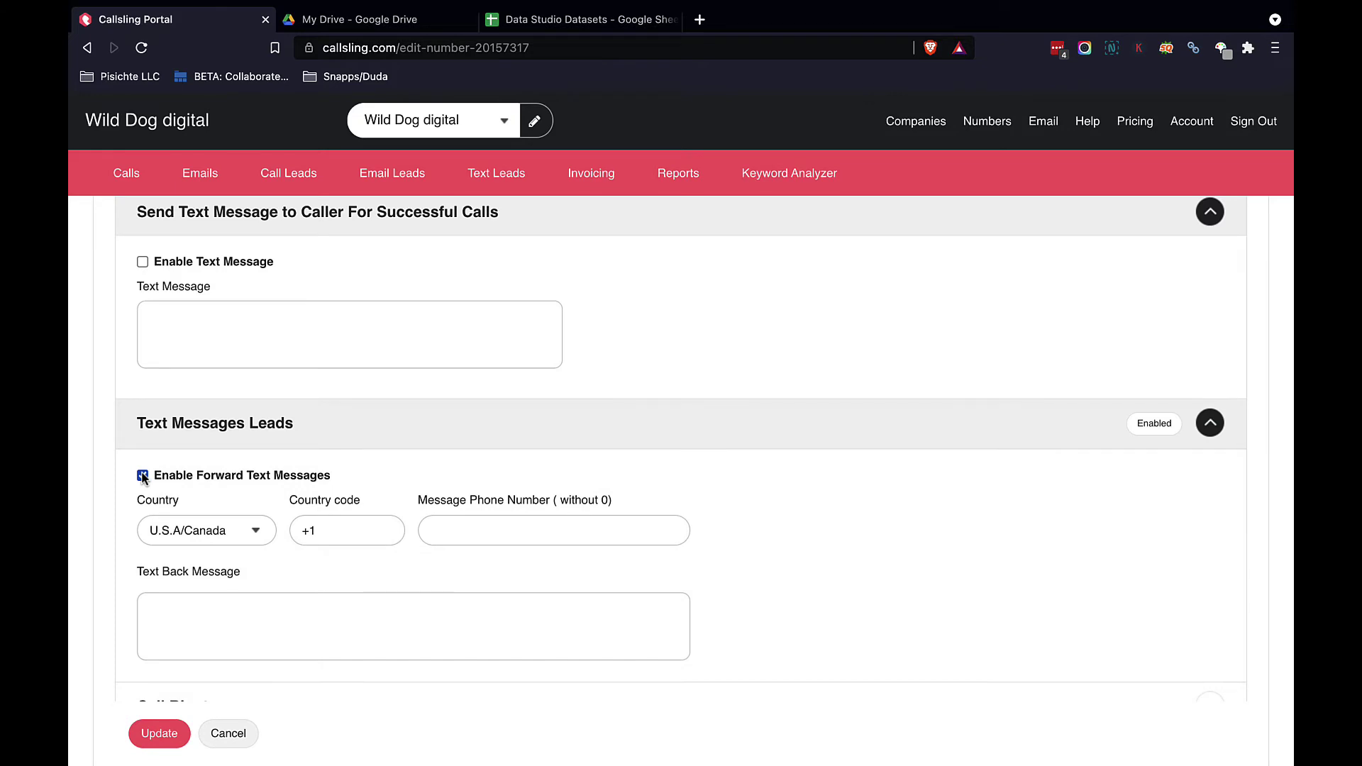
click(481, 534)
text(55555555)
key(BackSpace)
scroll(391, 615, down, 3)
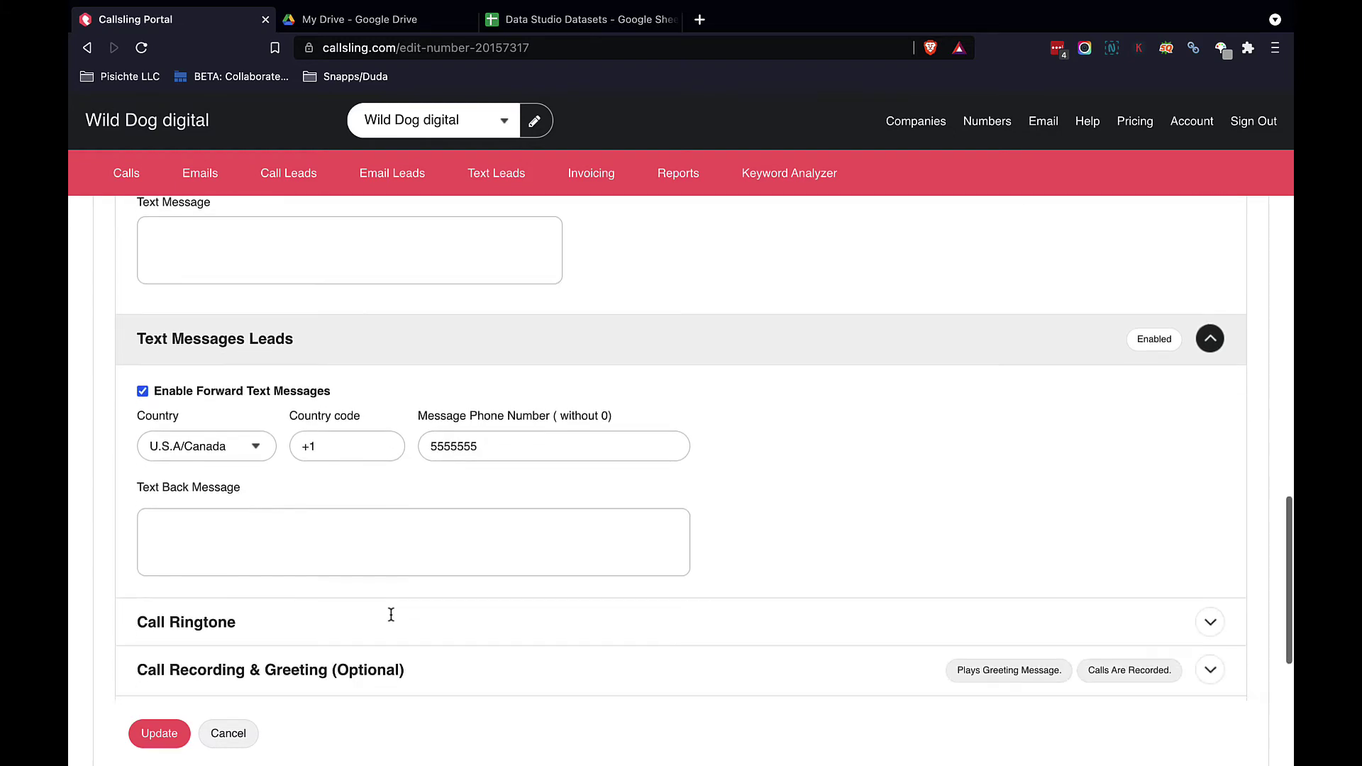
scroll(391, 615, down, 2)
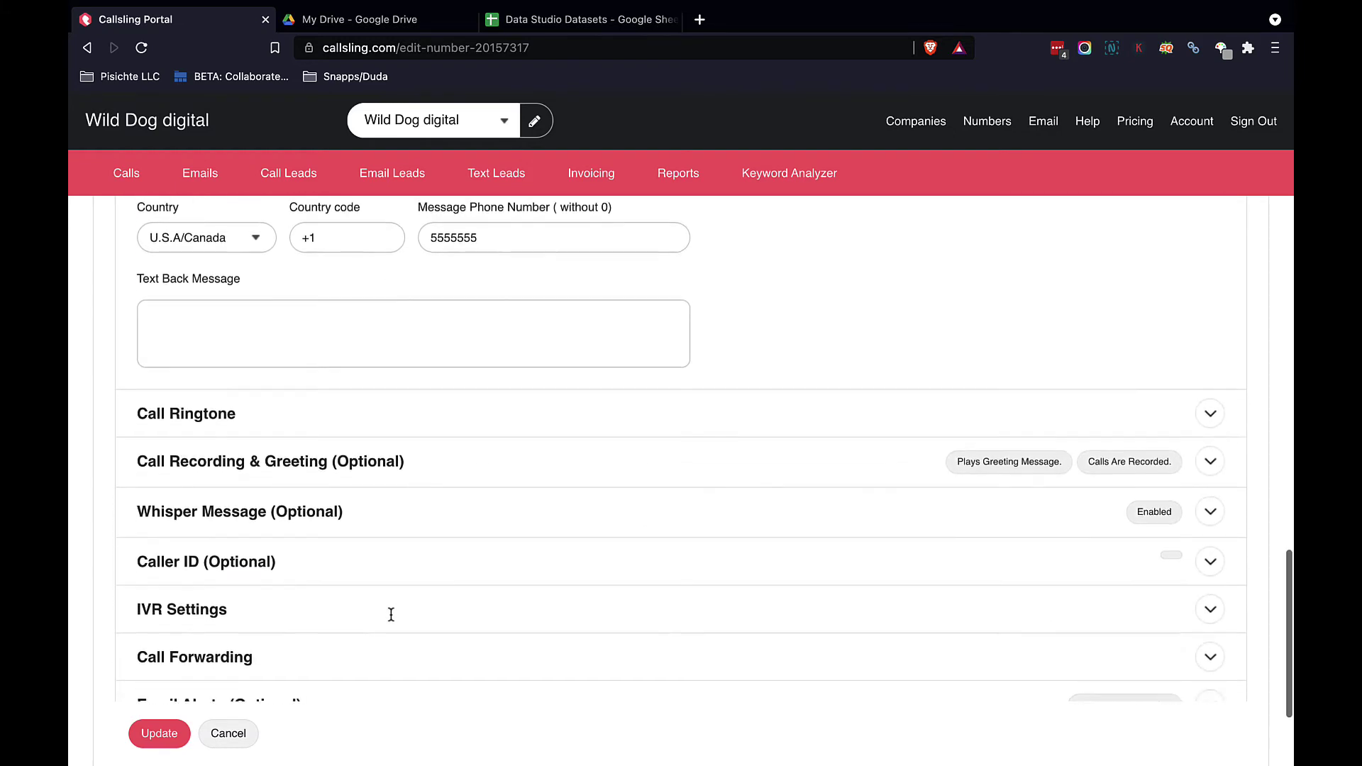
Step: Keep Standard Ringtone for calls and expand the Call Recording & Greeting section
click(481, 424)
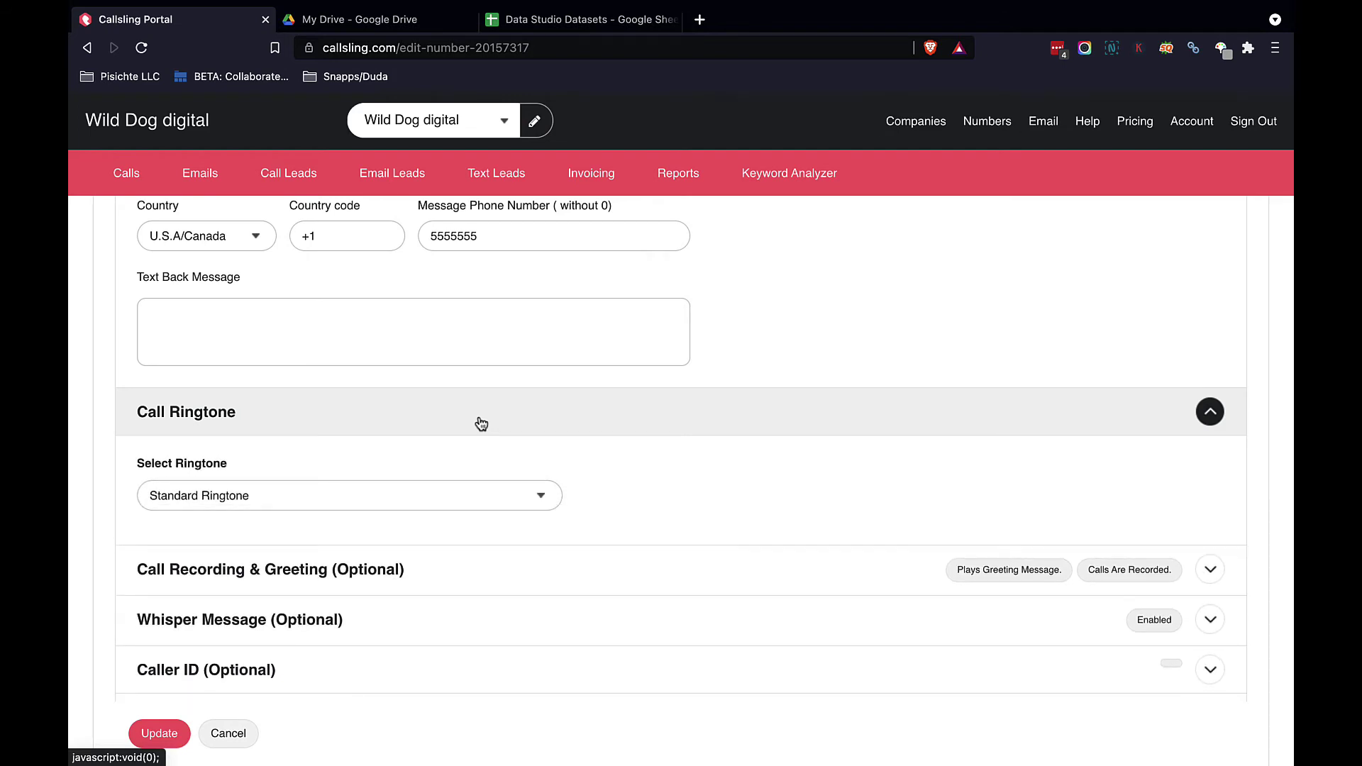
click(544, 499)
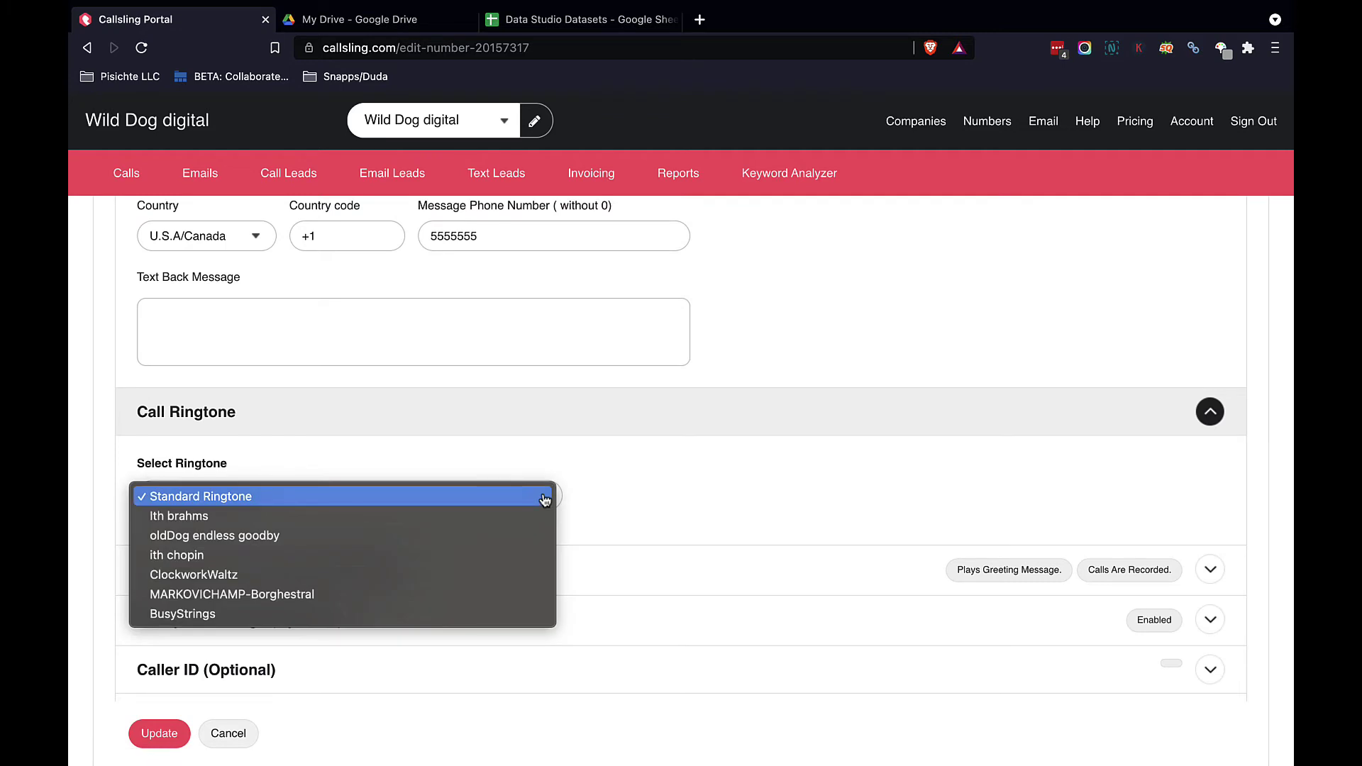
click(436, 443)
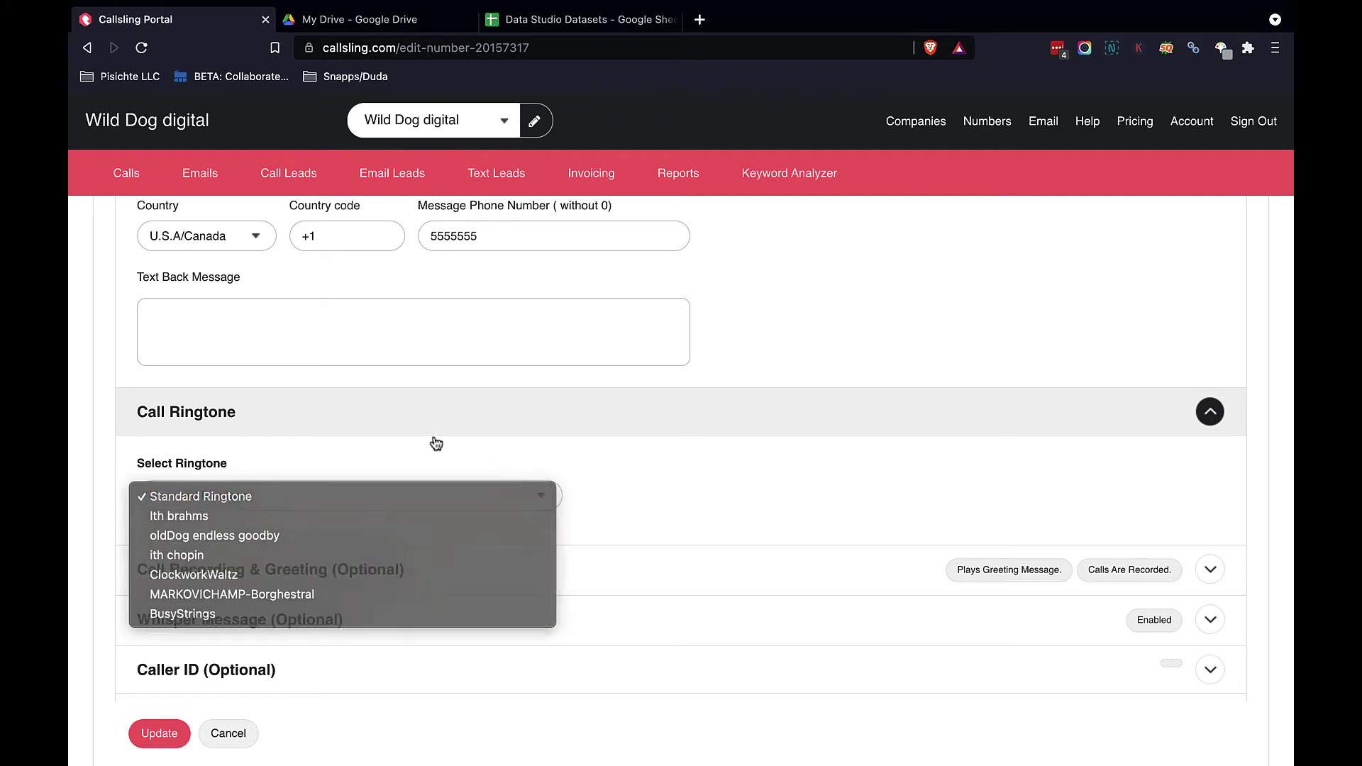
scroll(438, 389, down, 3)
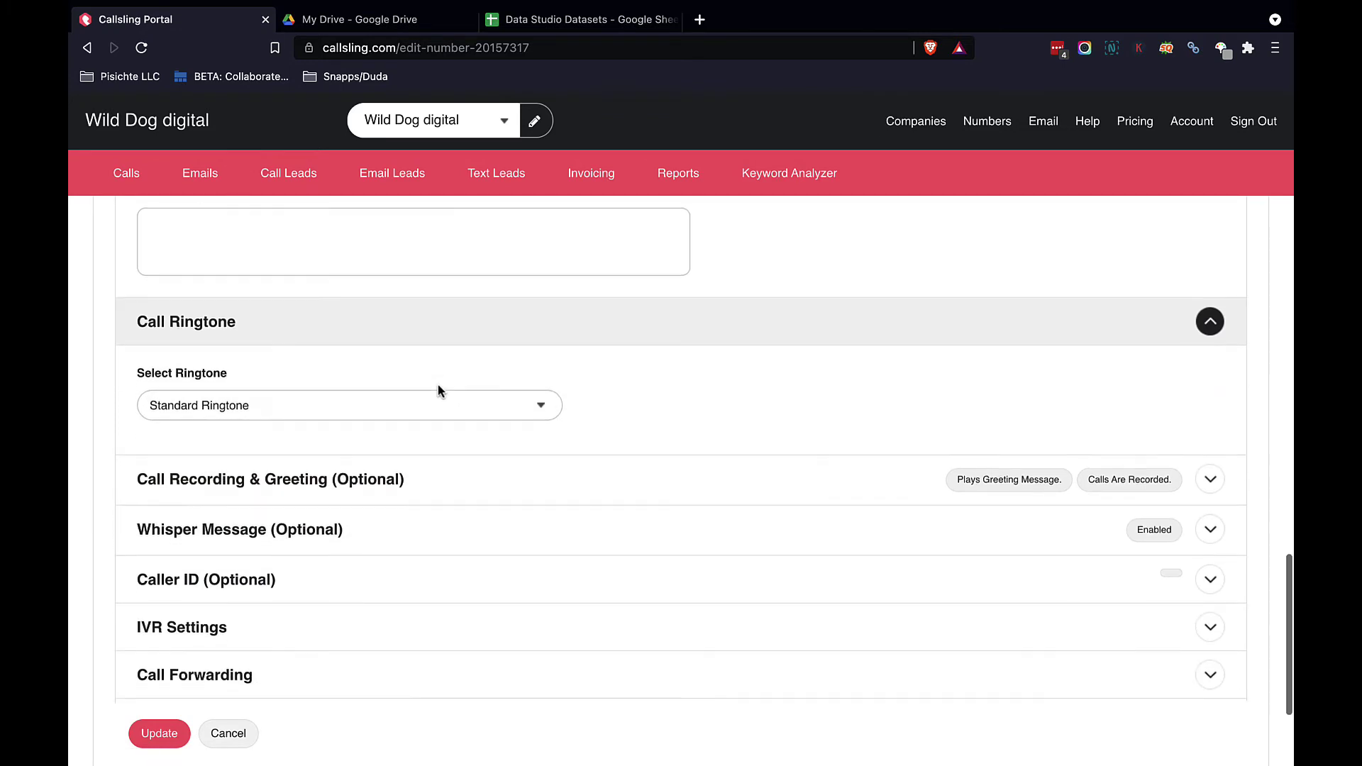
click(505, 395)
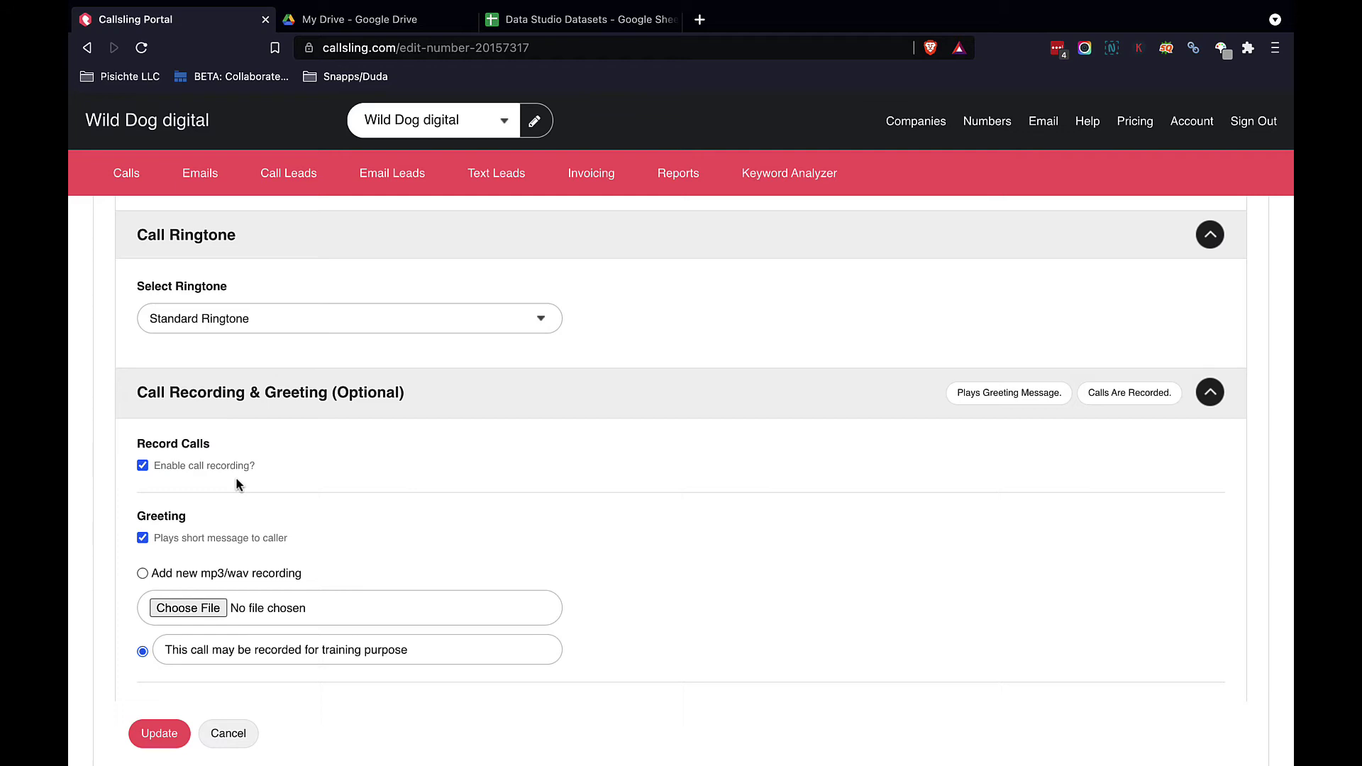
scroll(372, 521, down, 3)
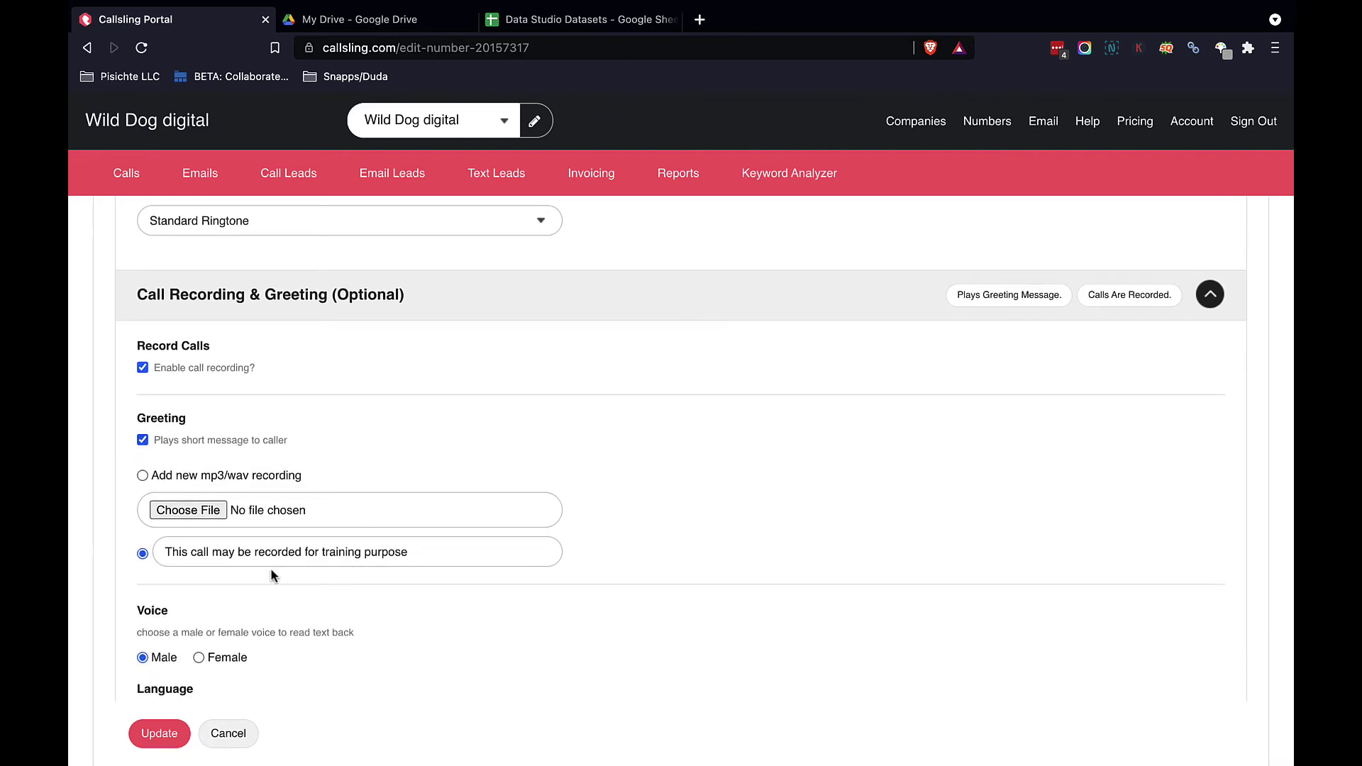
drag(166, 552, 448, 564)
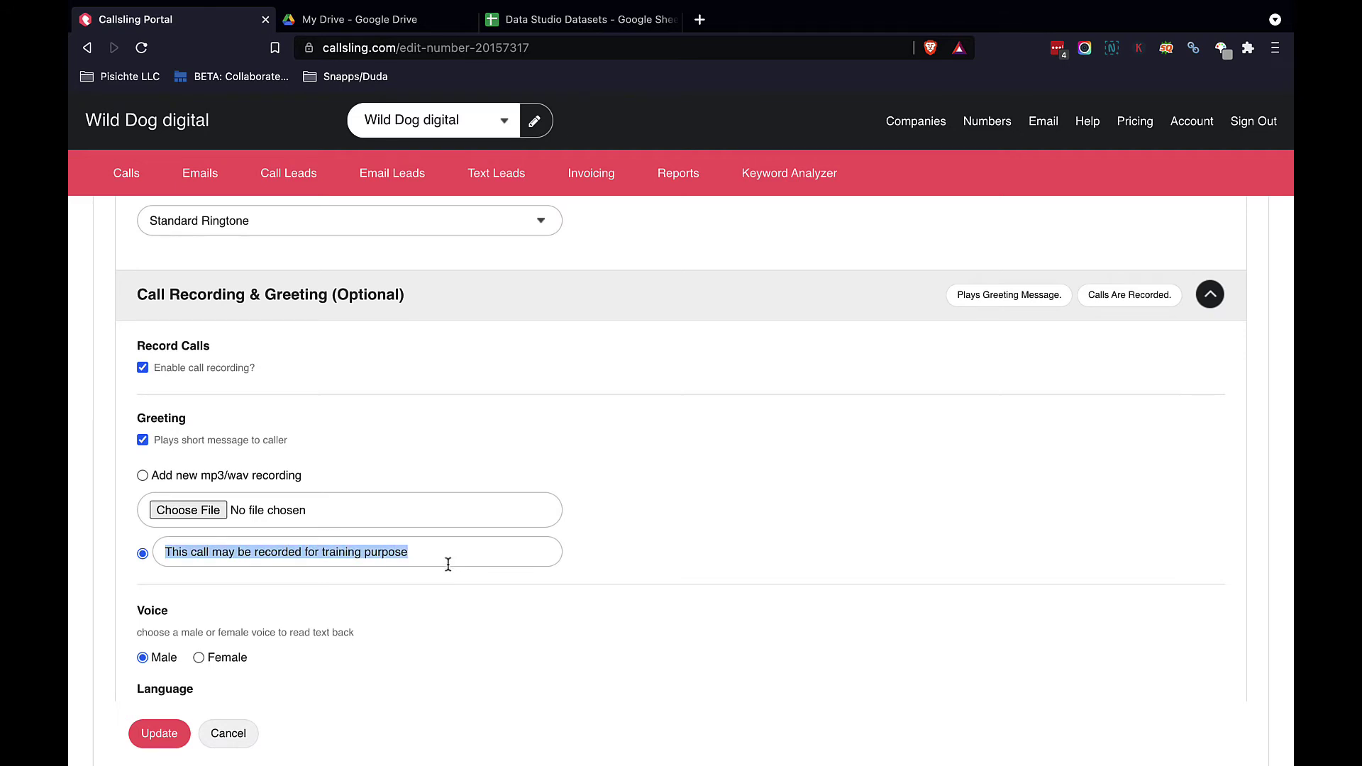
click(449, 564)
scroll(392, 628, down, 2)
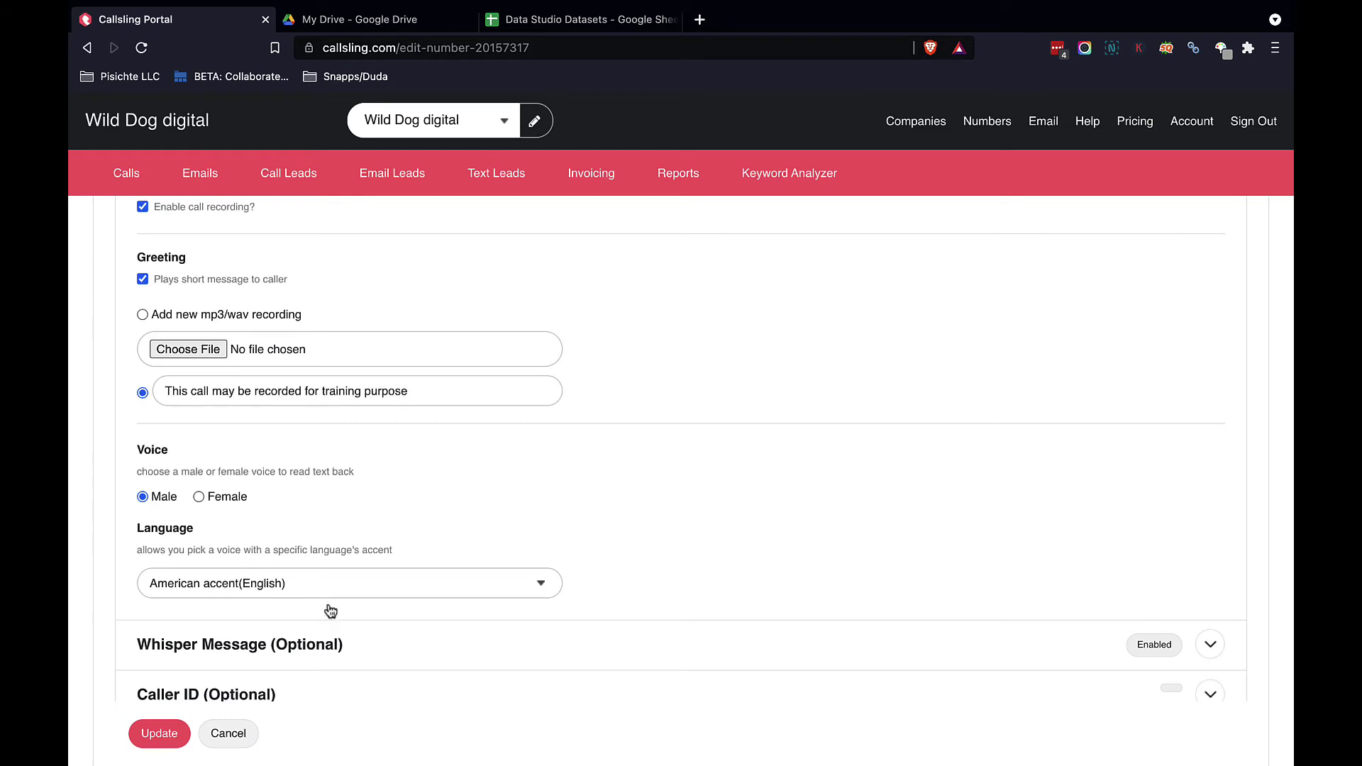
click(371, 585)
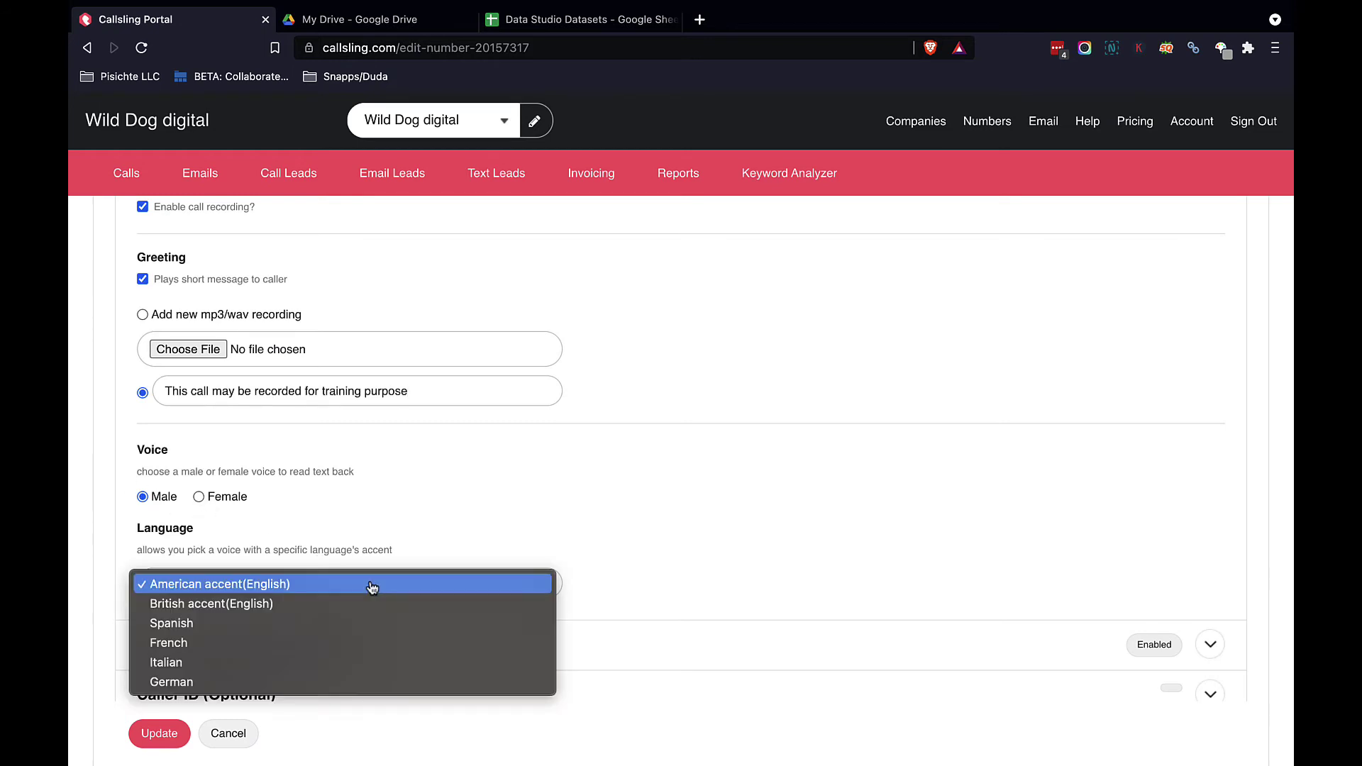
click(454, 512)
scroll(457, 508, down, 3)
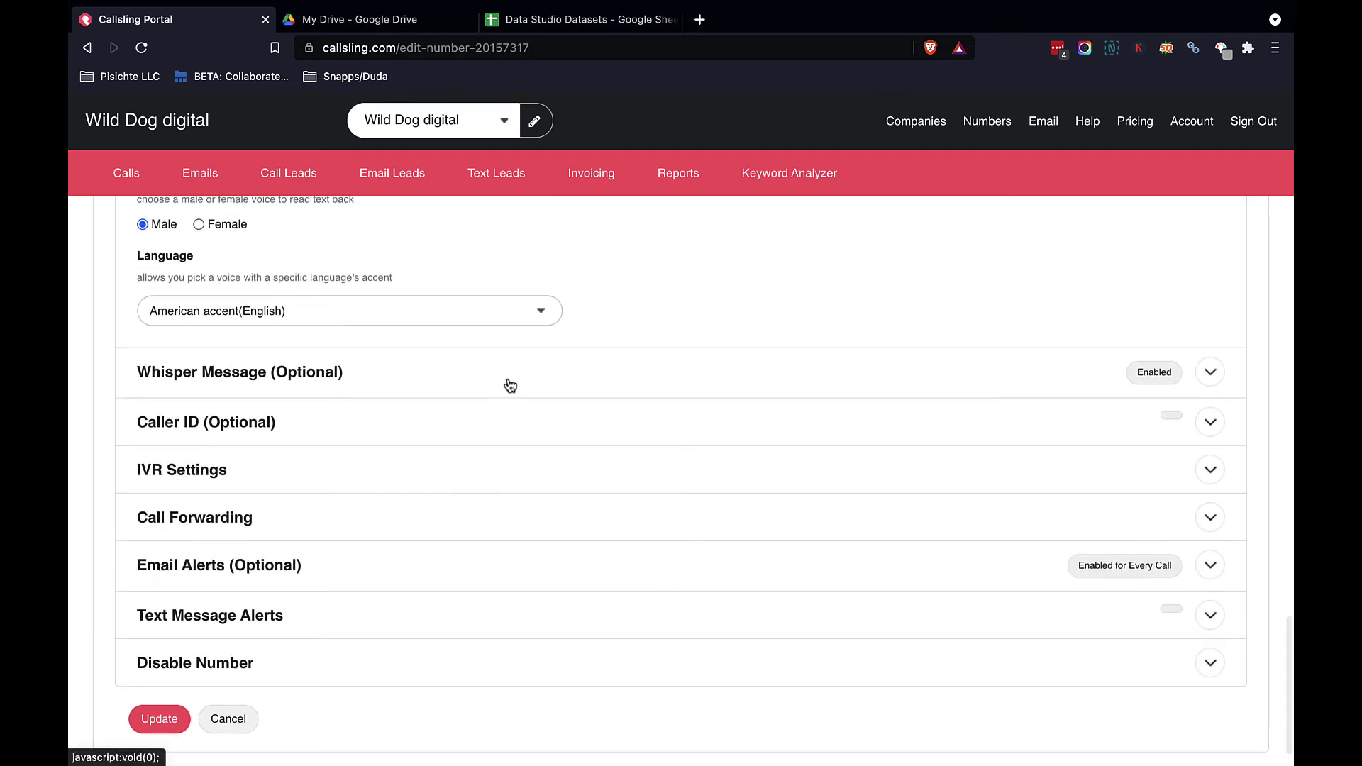
Step: Replace the whisper placeholder so it reads 'Call from callsling', then expand Caller ID
click(510, 385)
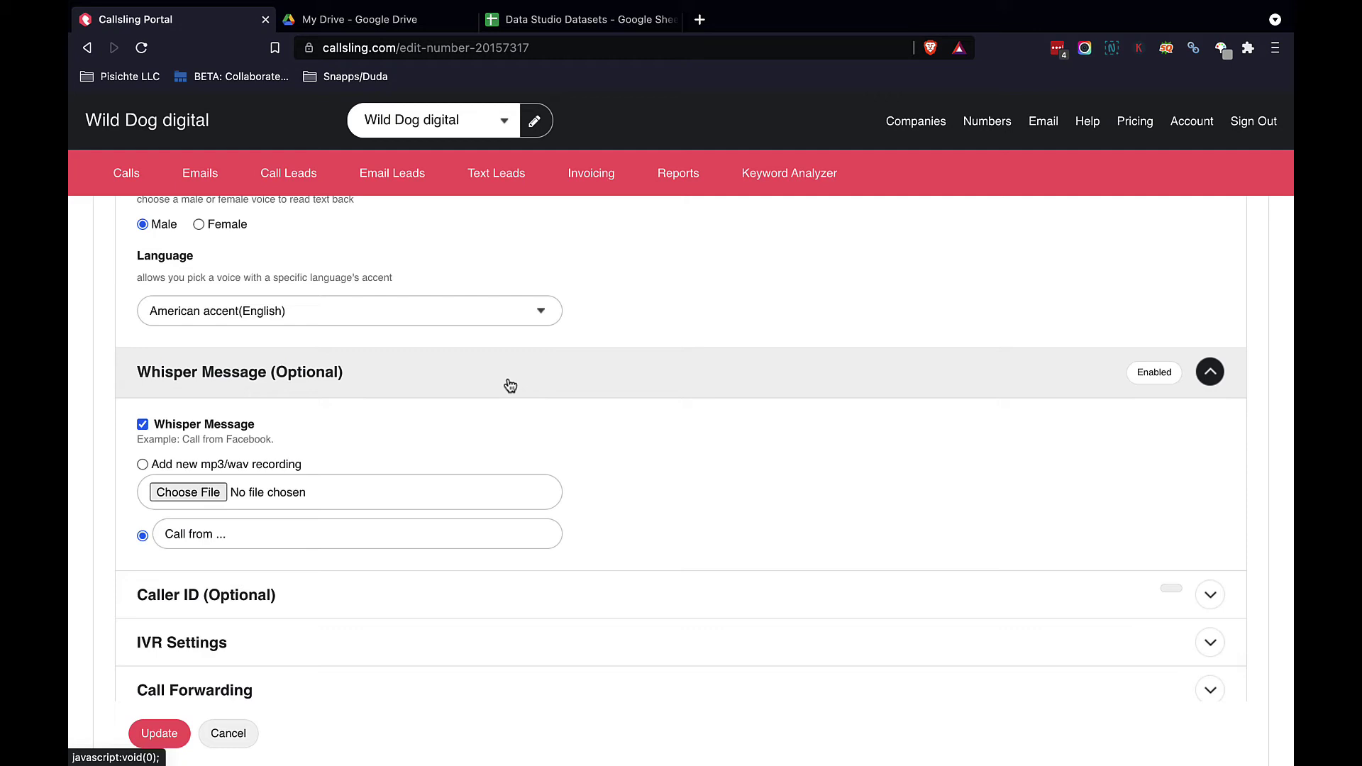
double_click(222, 533)
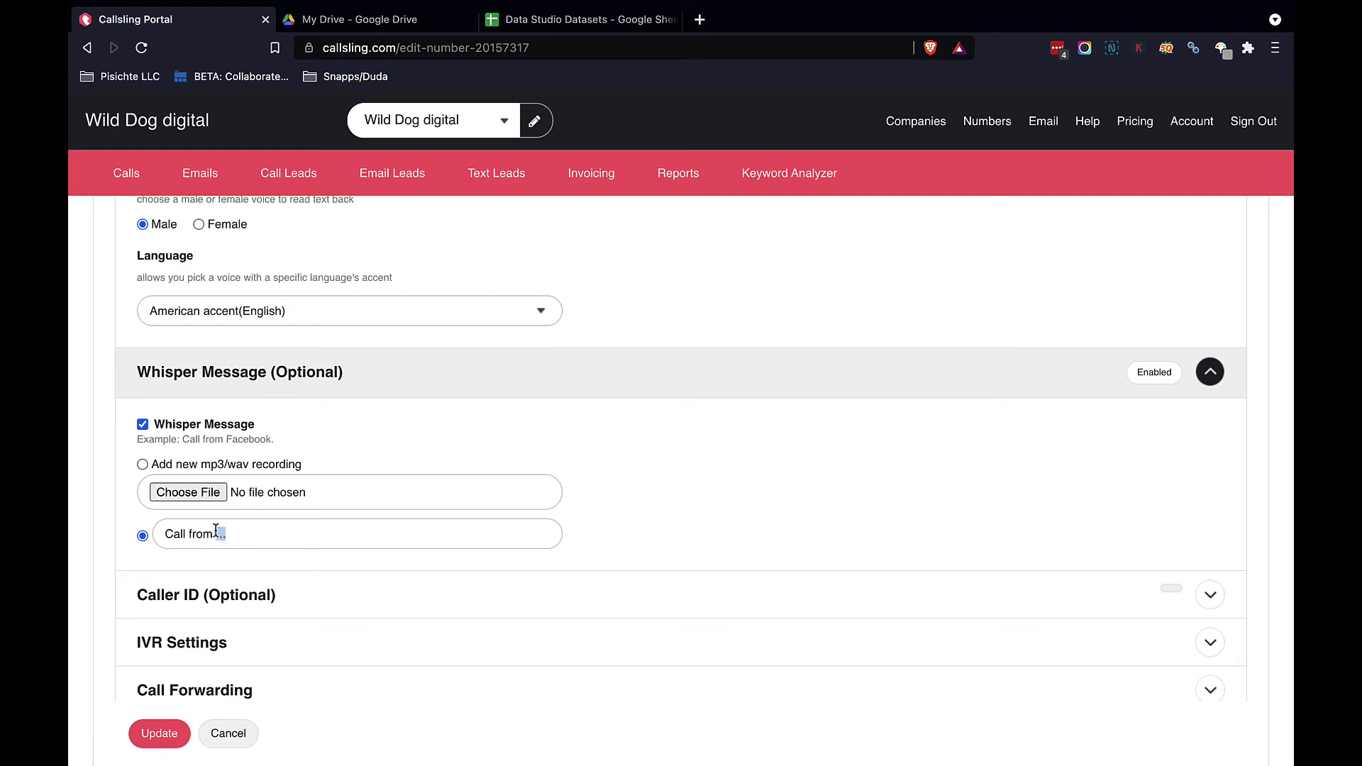
text(callsling)
scroll(480, 482, down, 2)
scroll(480, 483, down, 2)
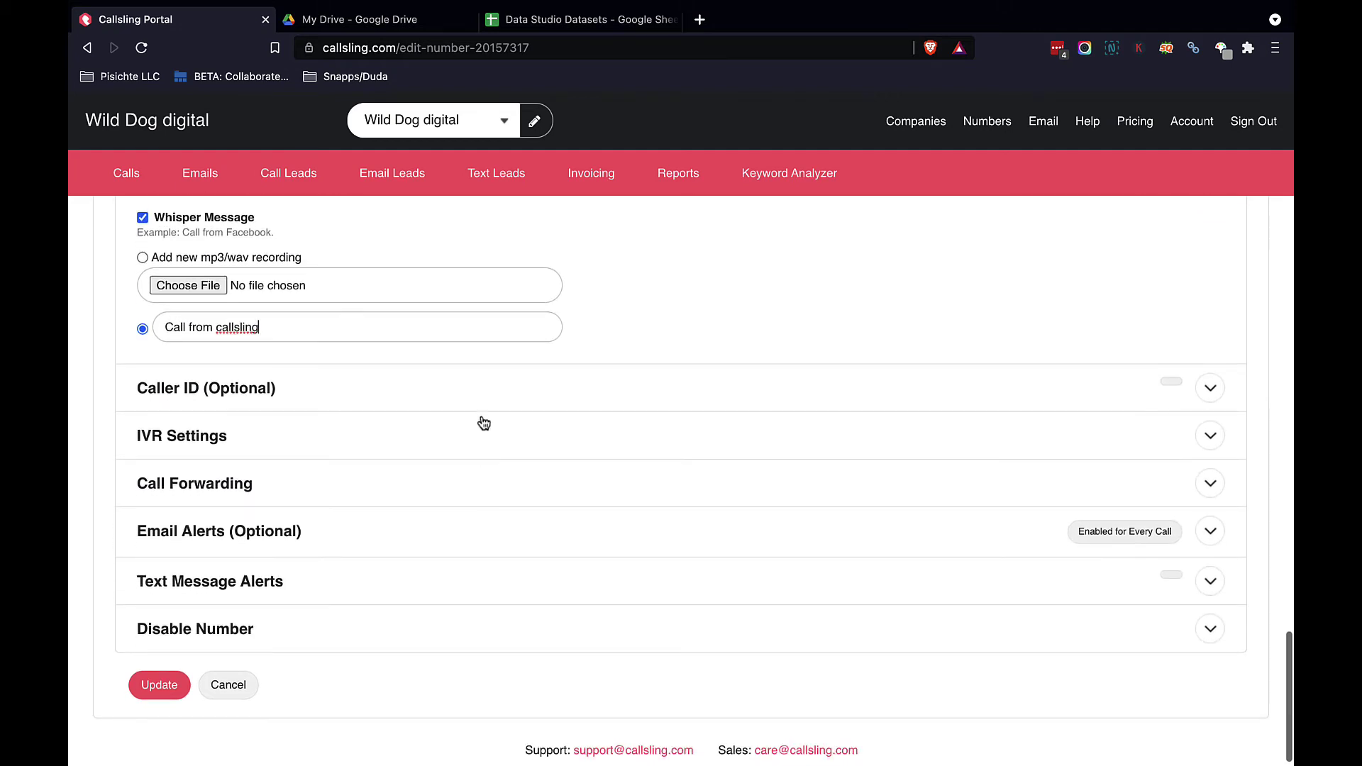
click(493, 404)
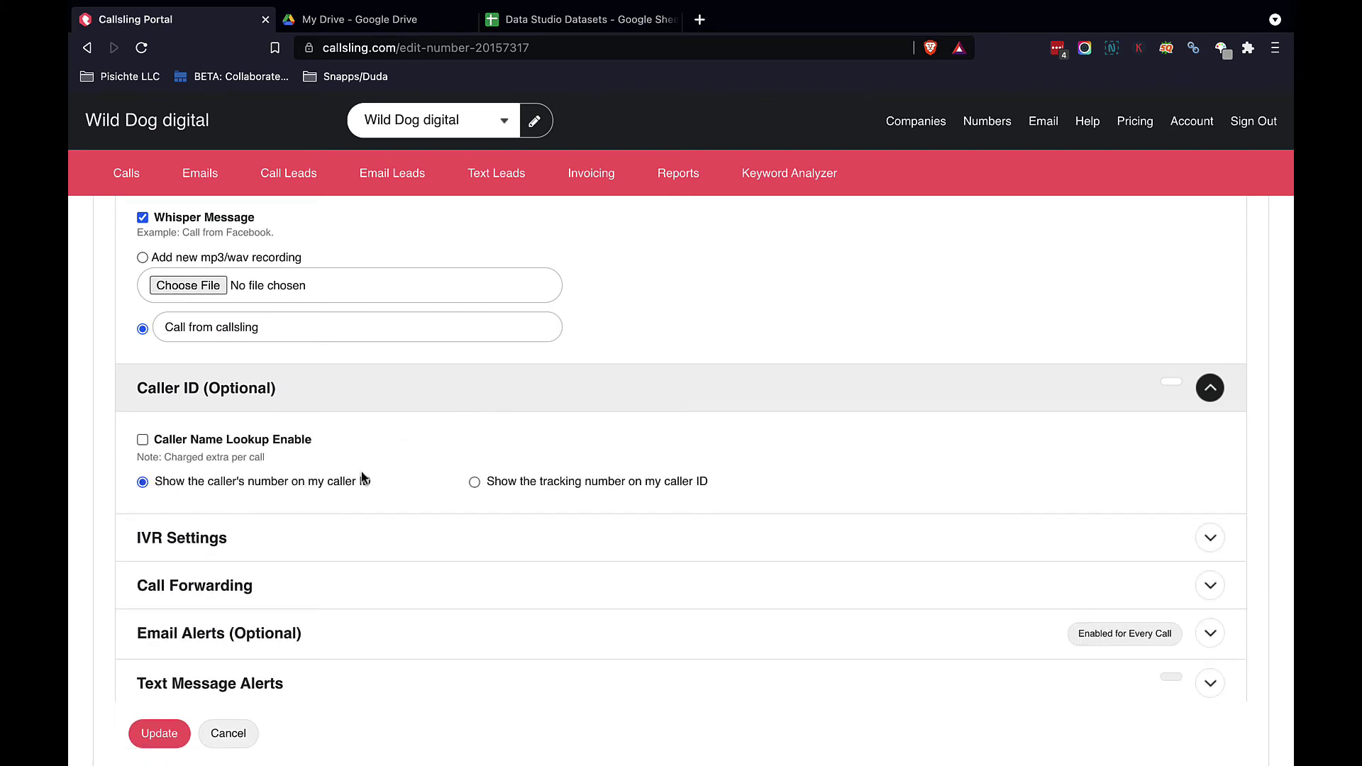
Step: Choose 'Show the tracking number on my caller ID' with Caller Name Lookup off, then expand IVR Settings
click(474, 483)
click(142, 441)
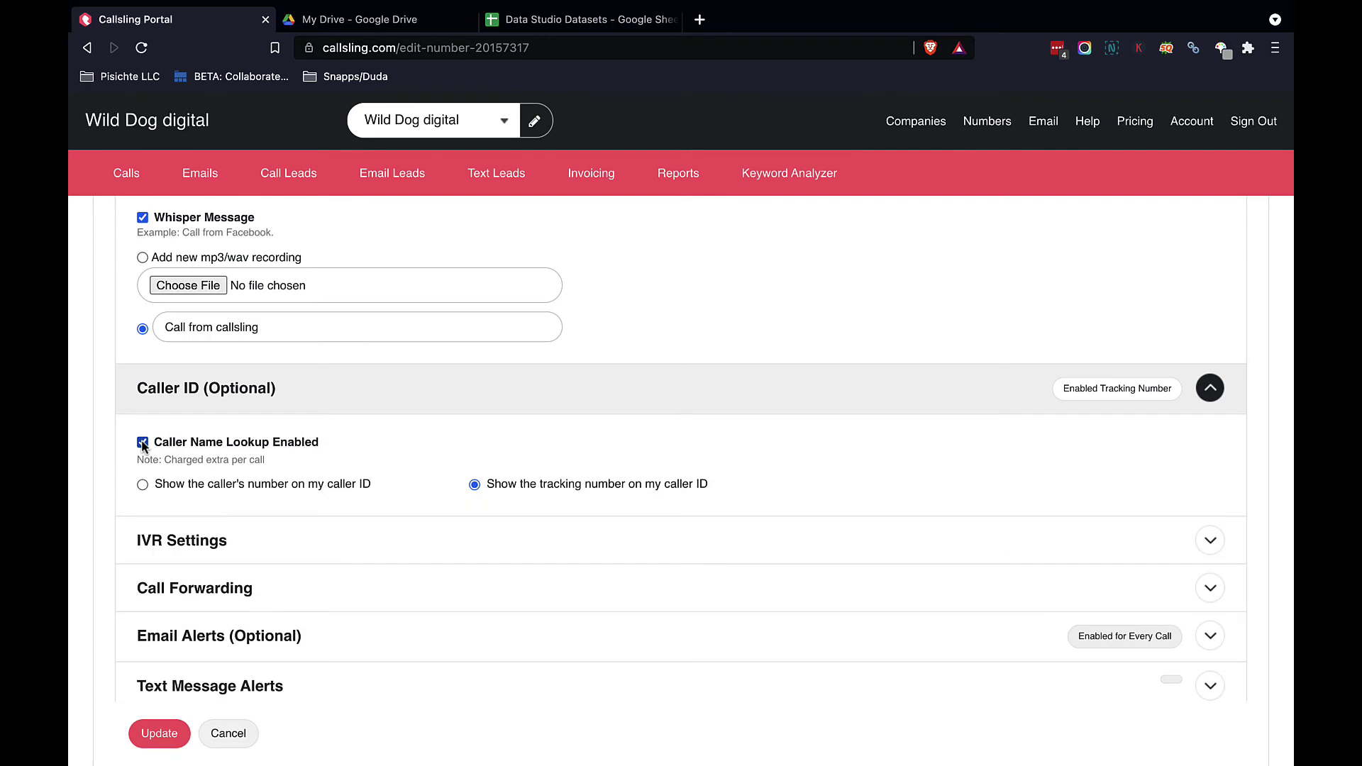
click(142, 442)
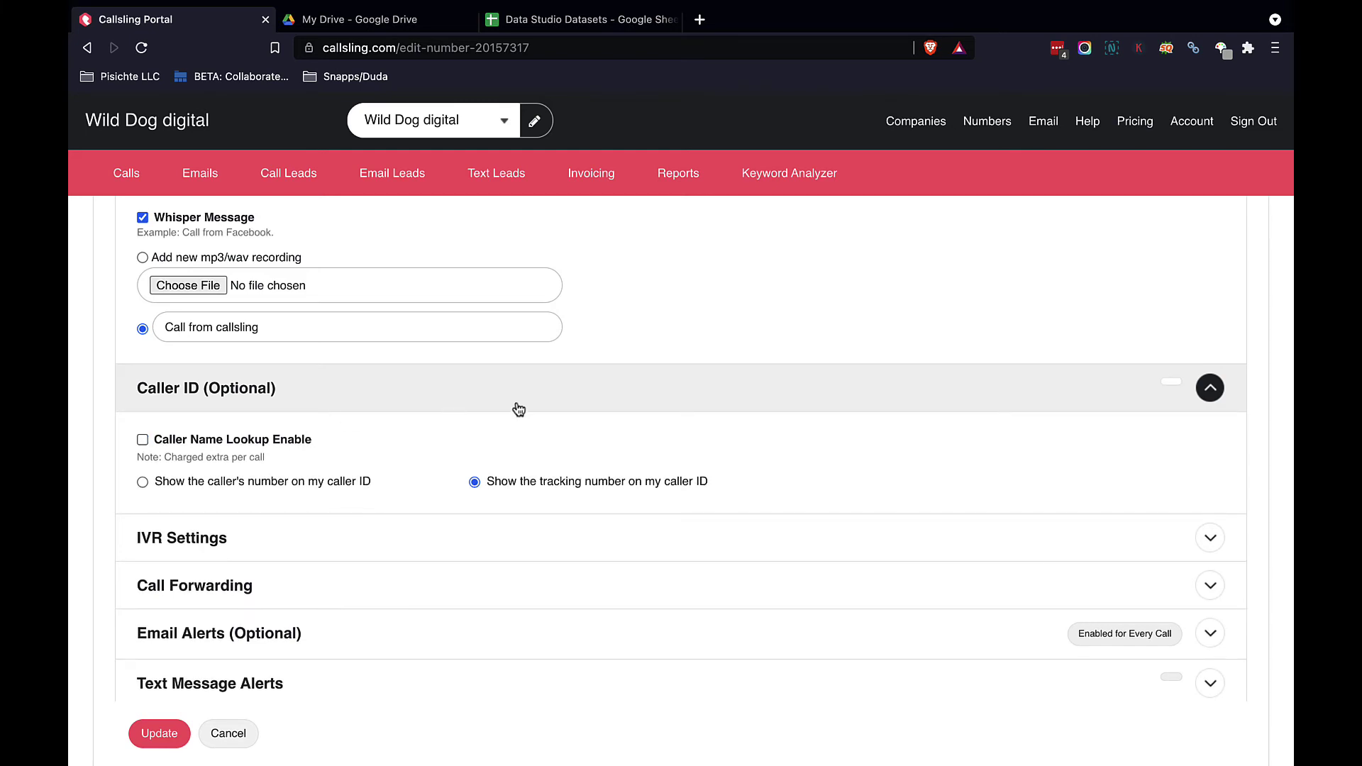
scroll(862, 475, down, 2)
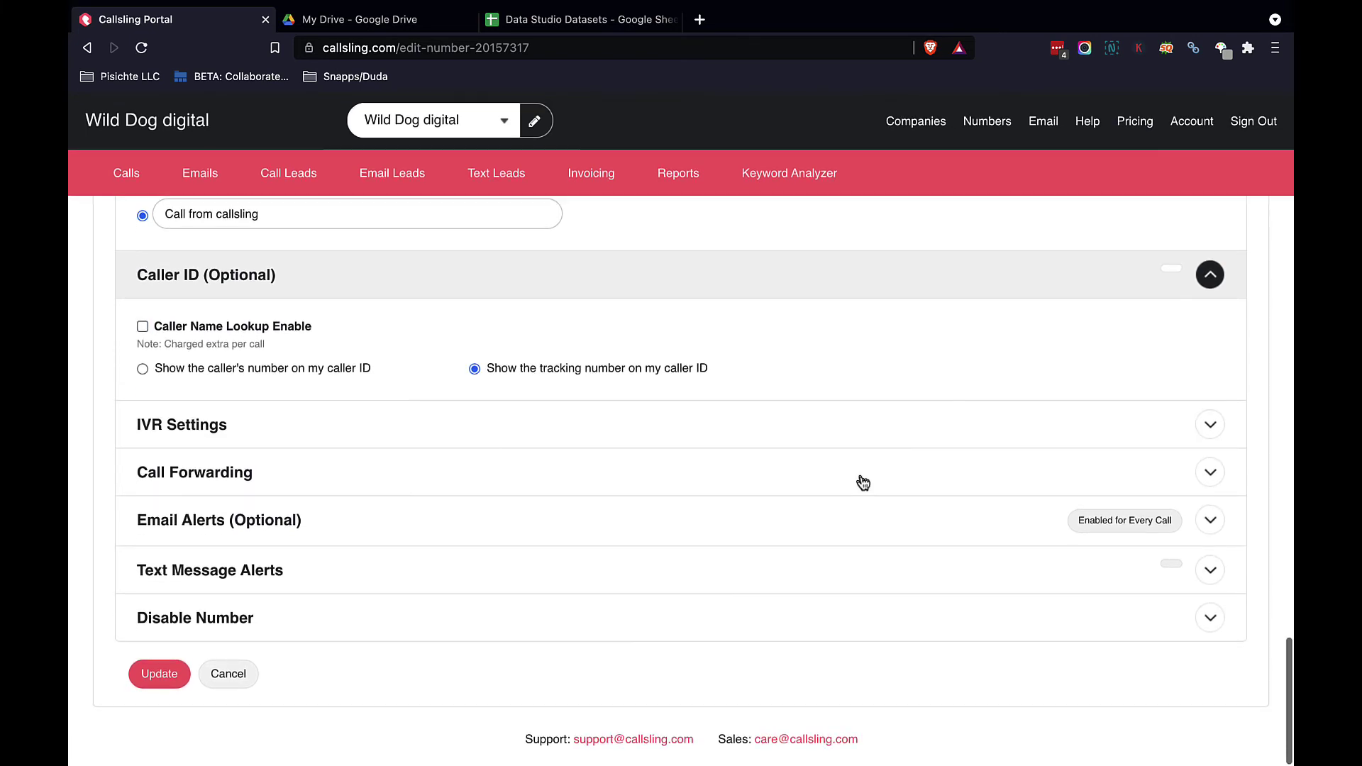
click(791, 432)
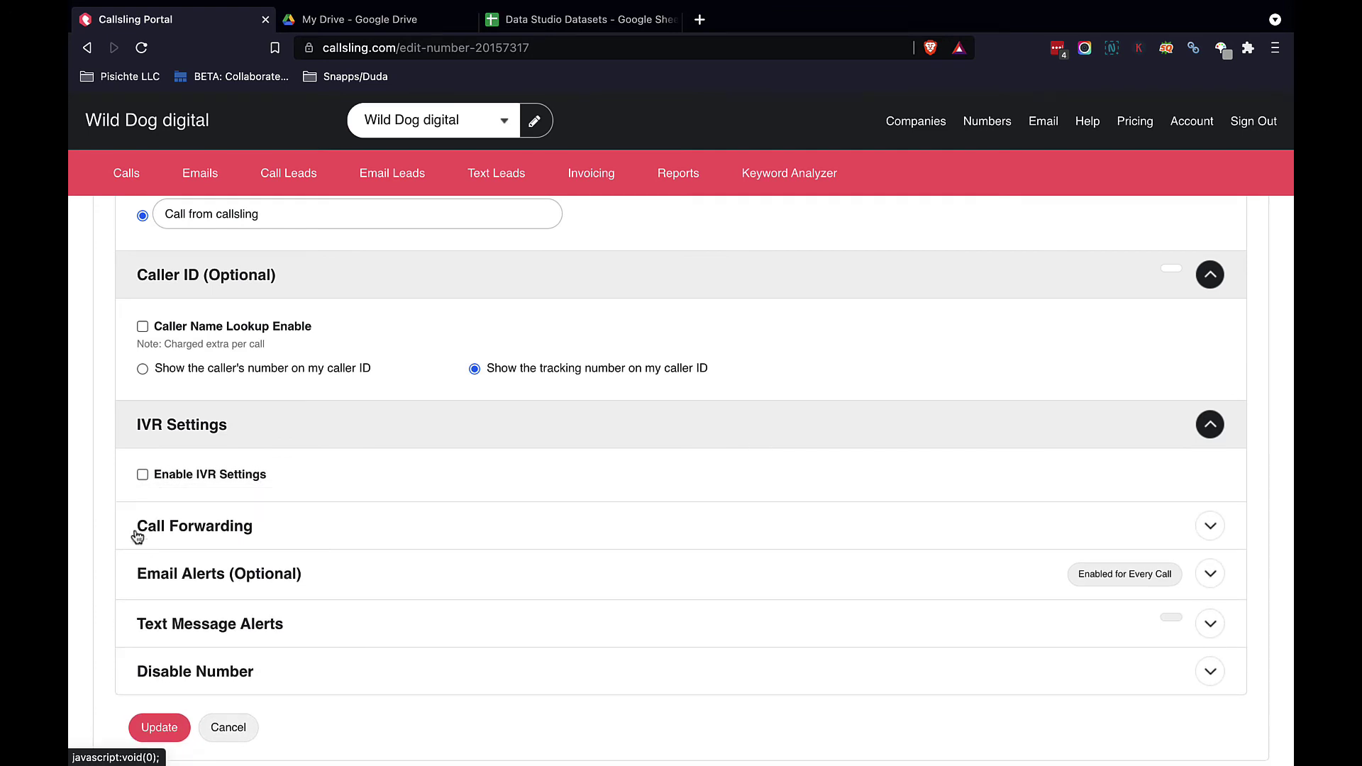
Step: Enable IVR with key 1 routing to a destination number, voice text 'Press 1 for lawn maintenance'
click(143, 475)
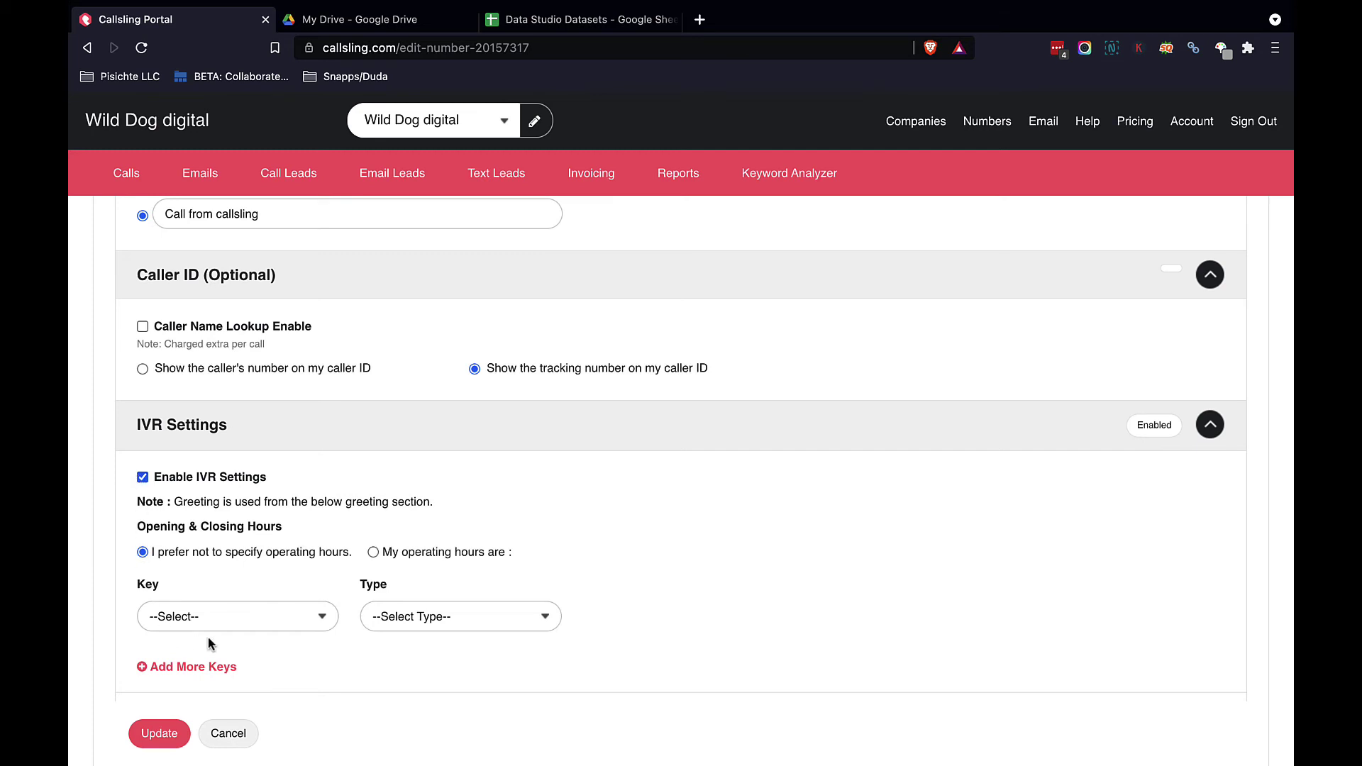
click(317, 623)
click(220, 639)
click(491, 616)
click(429, 637)
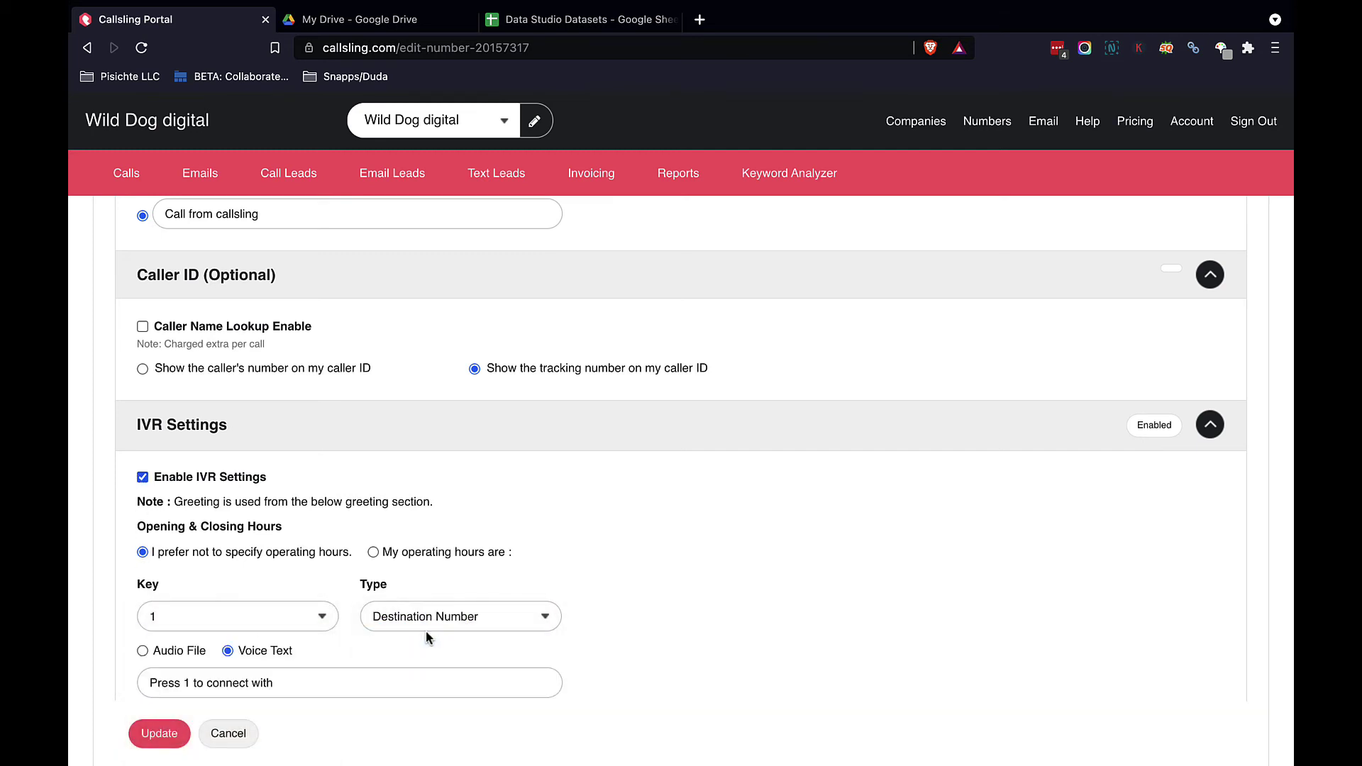
scroll(197, 653, down, 2)
click(284, 622)
drag(284, 623, 208, 623)
key(BackSpace)
key(BackSpace)
key(BackSpace)
key(BackSpace)
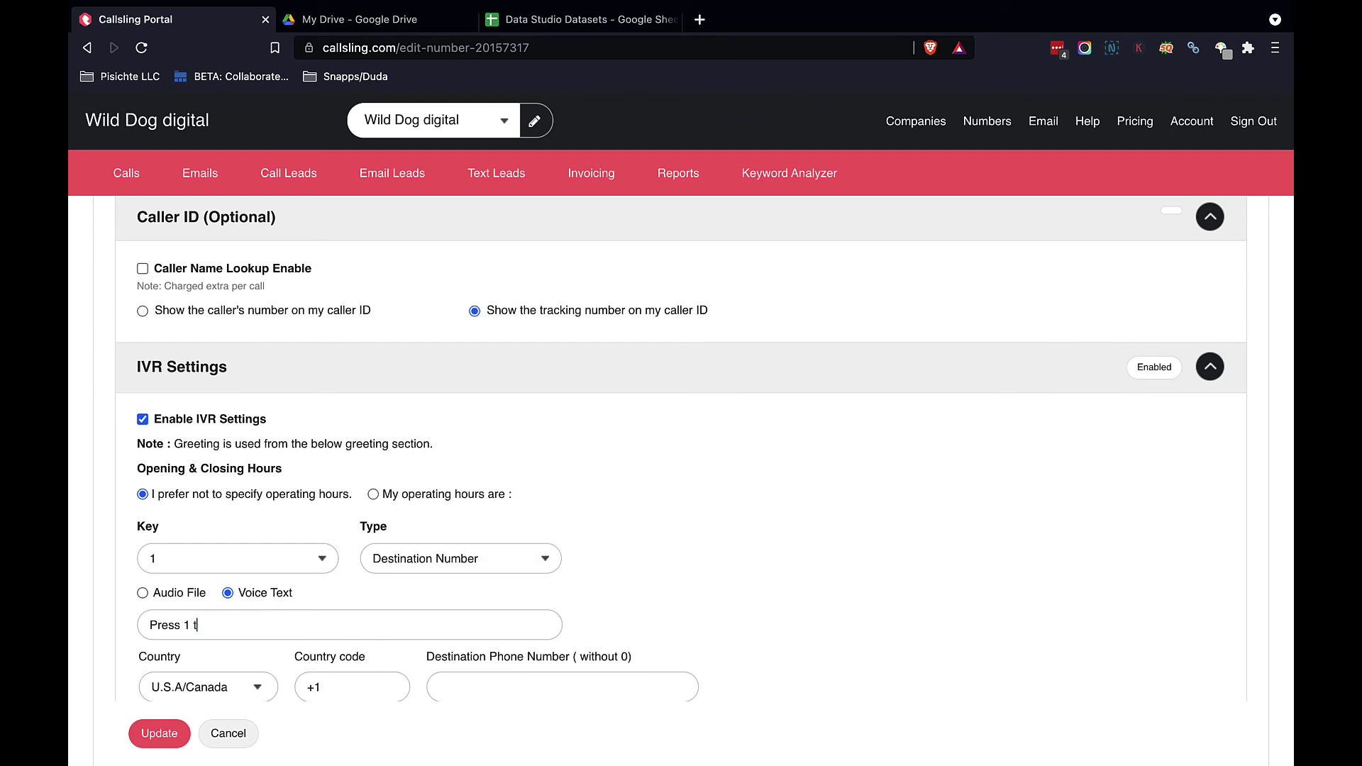
text(for lawn maintenance)
scroll(511, 603, down, 1)
scroll(511, 603, down, 2)
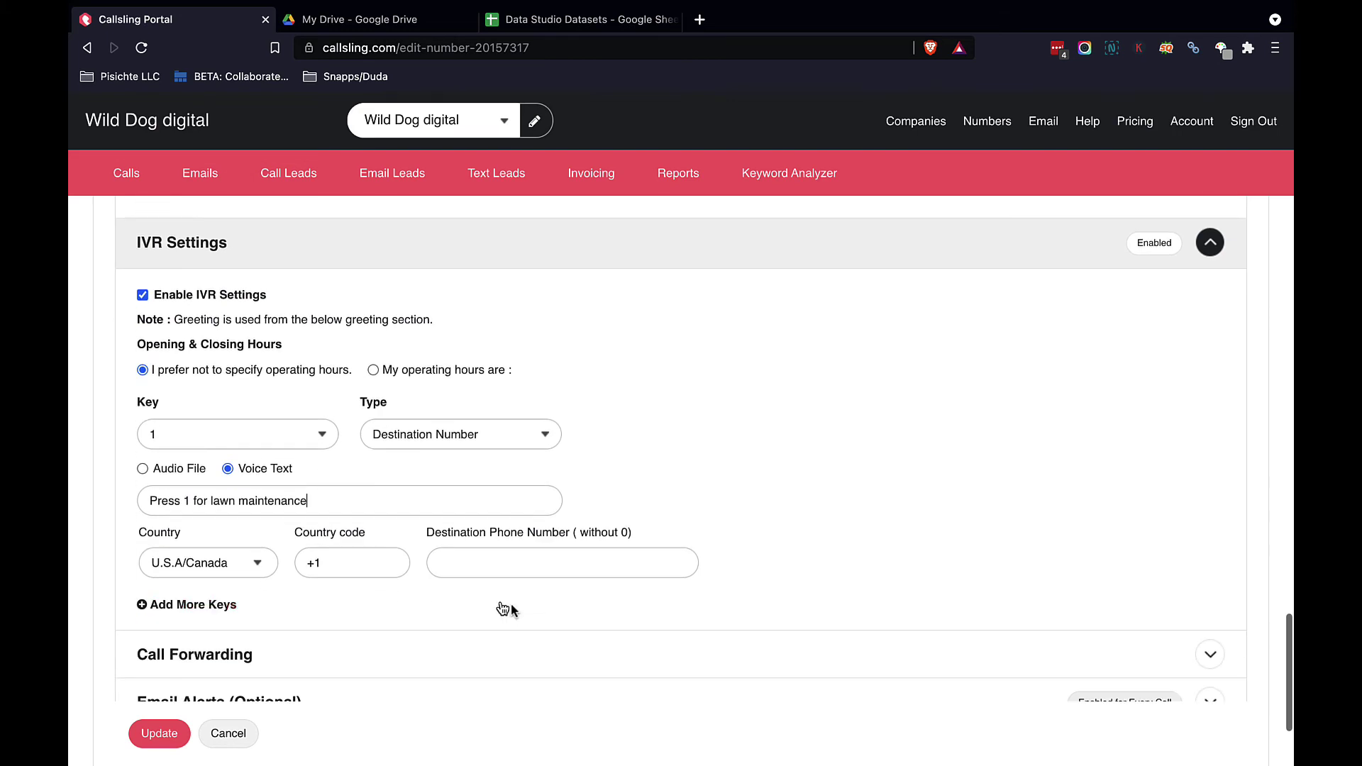
Step: Add IVR key 2 routing to a destination number with voice text 'Press 2 for decorative landscaping'
click(210, 603)
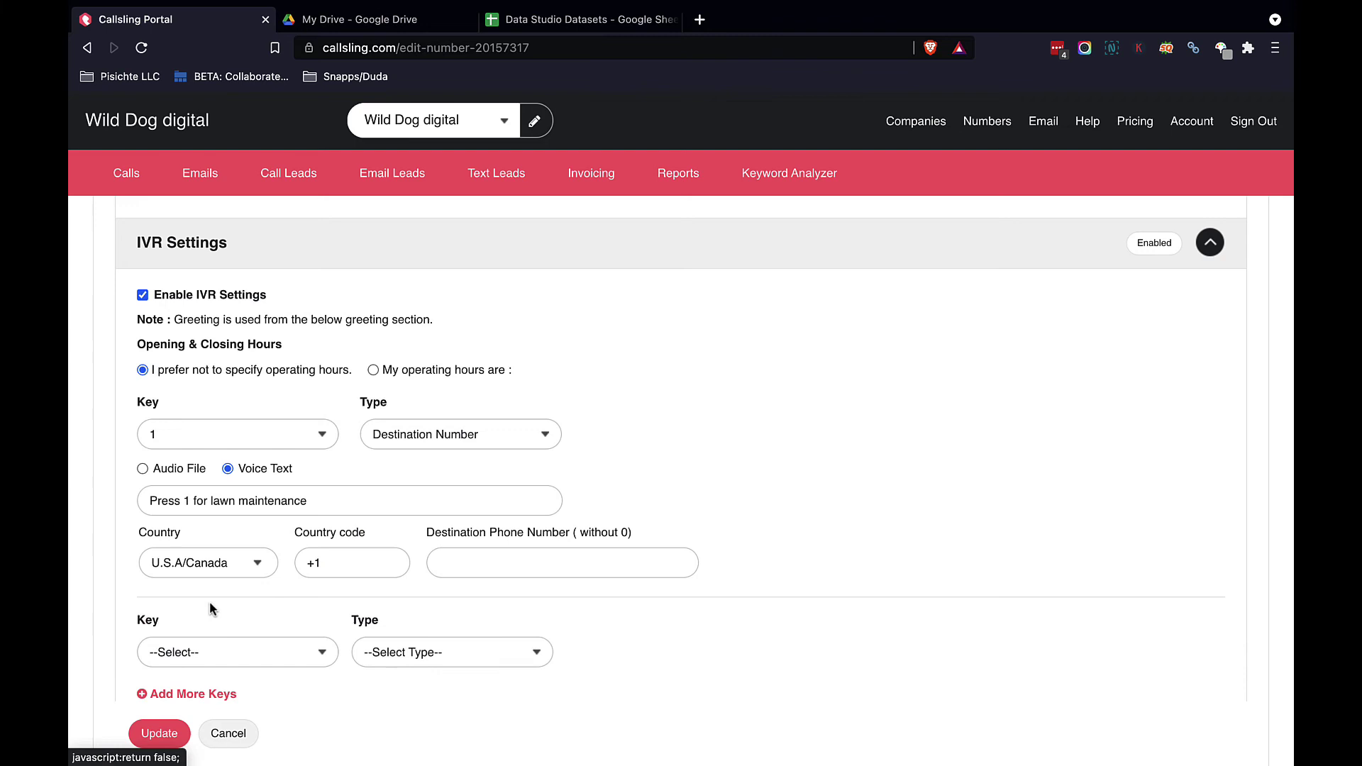
click(249, 653)
click(178, 690)
click(436, 651)
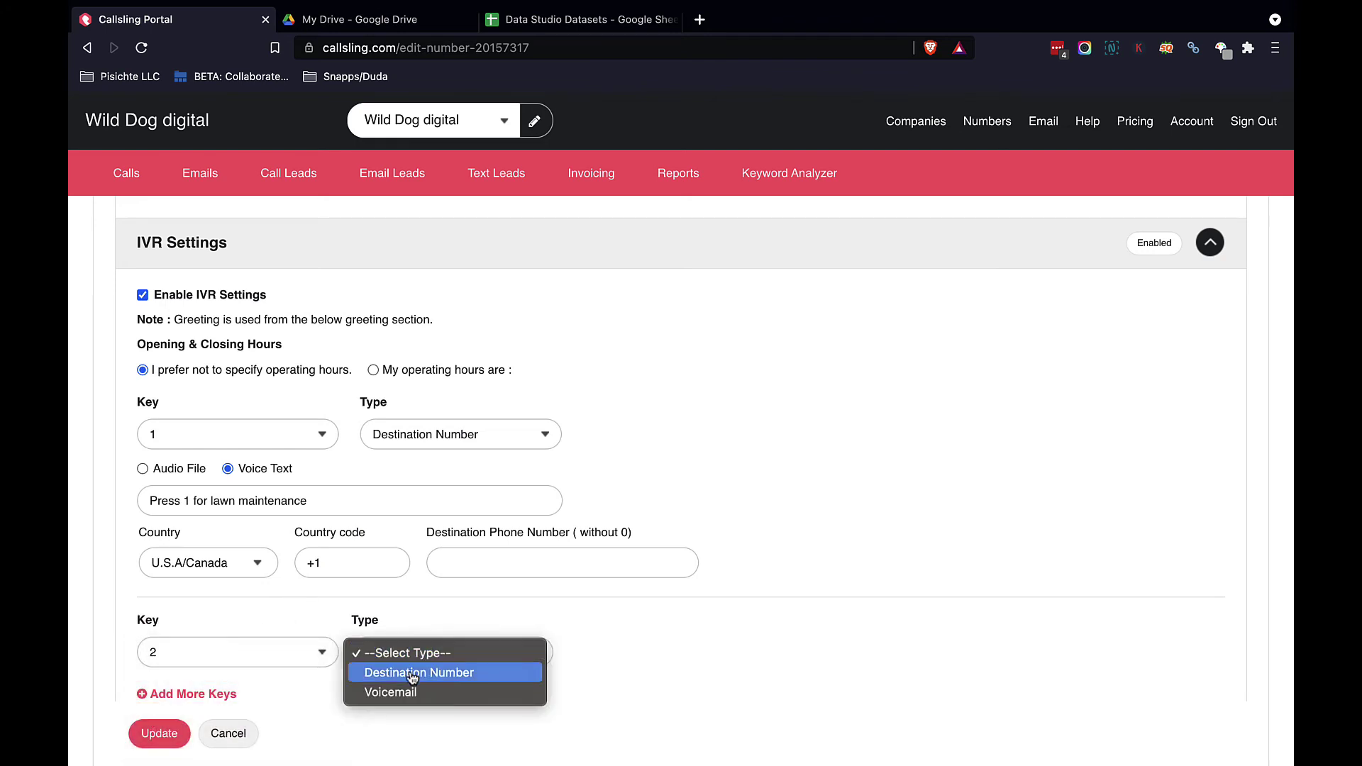
click(419, 673)
scroll(410, 678, down, 2)
click(320, 604)
text(Press 2 to connect with)
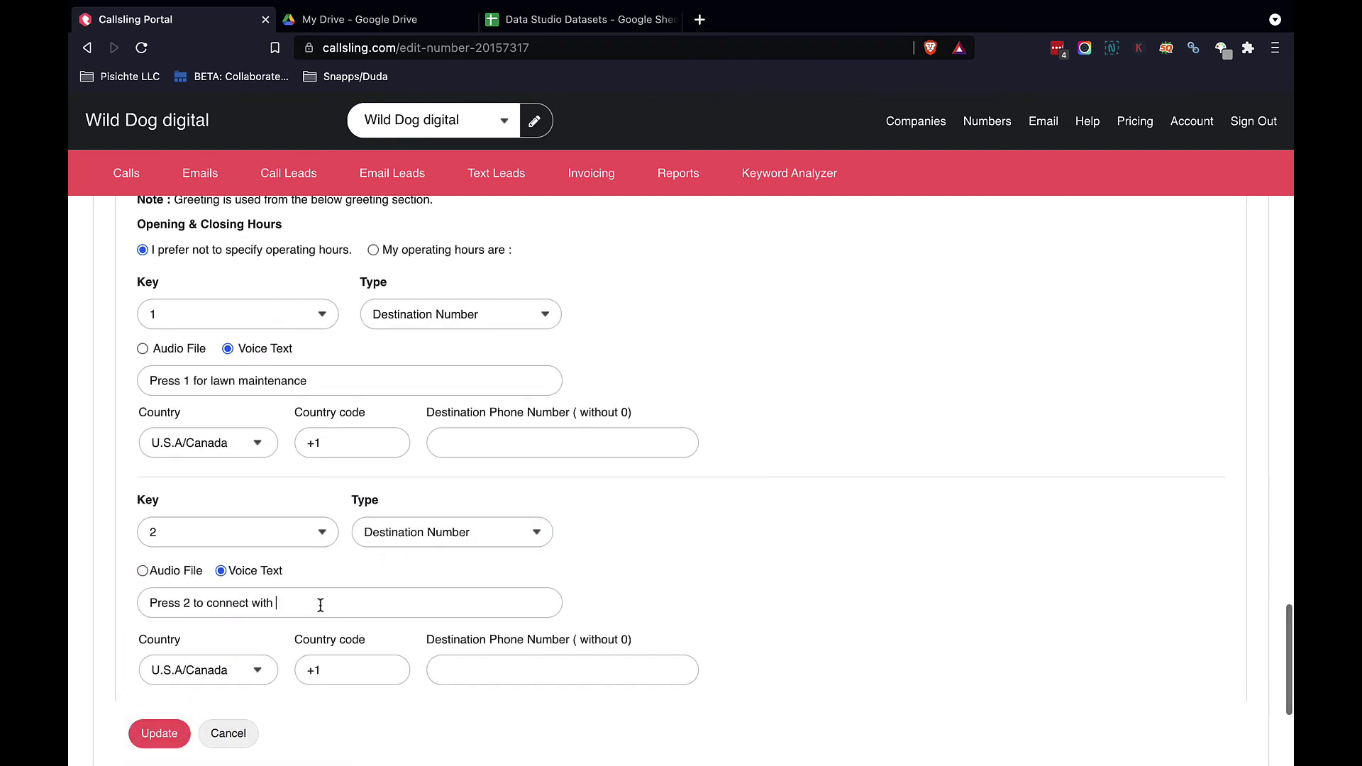
drag(321, 604, 207, 605)
key(BackSpace)
key(BackSpace)
key(BackSpace)
key(BackSpace)
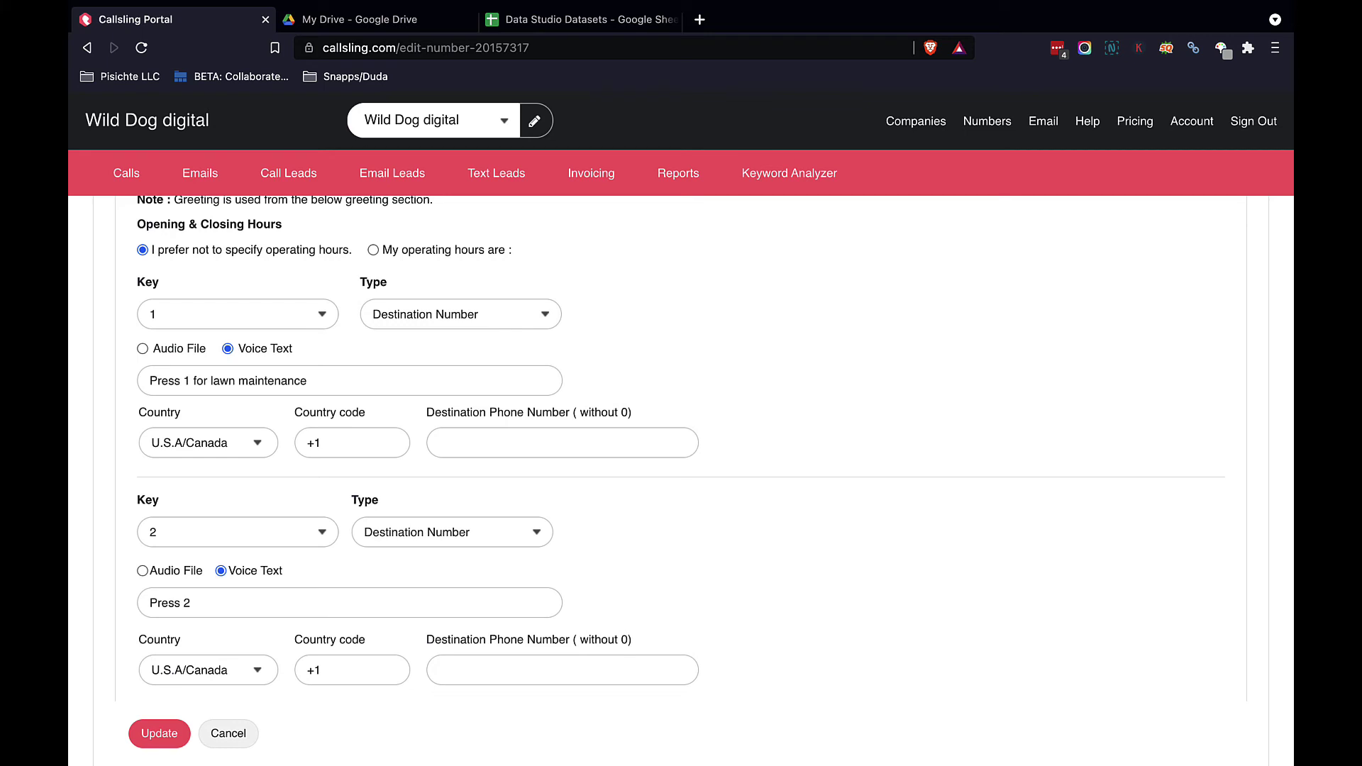
text(for decorative landscaping)
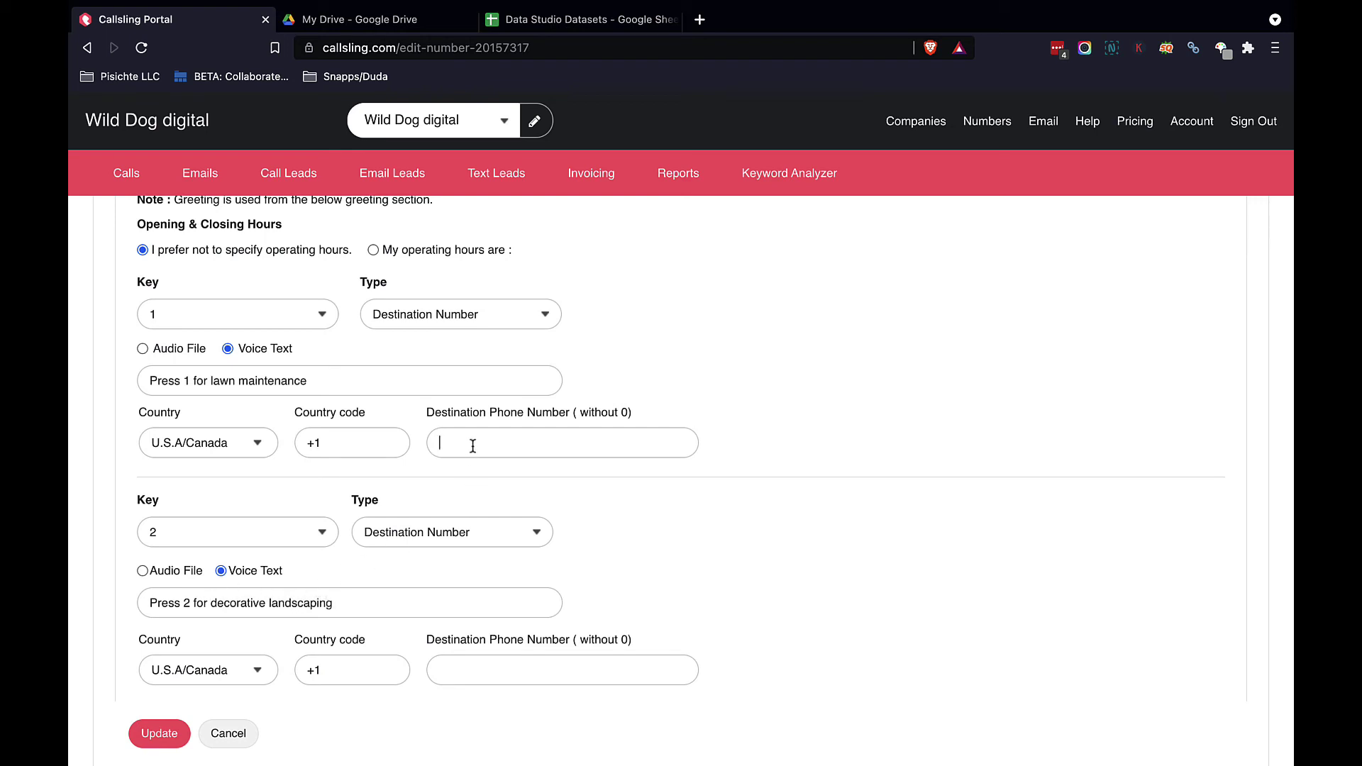
text(5555555)
Step: Fill in the destination phone number for key 2
click(502, 670)
text(12334567)
scroll(384, 721, down, 2)
scroll(385, 722, down, 1)
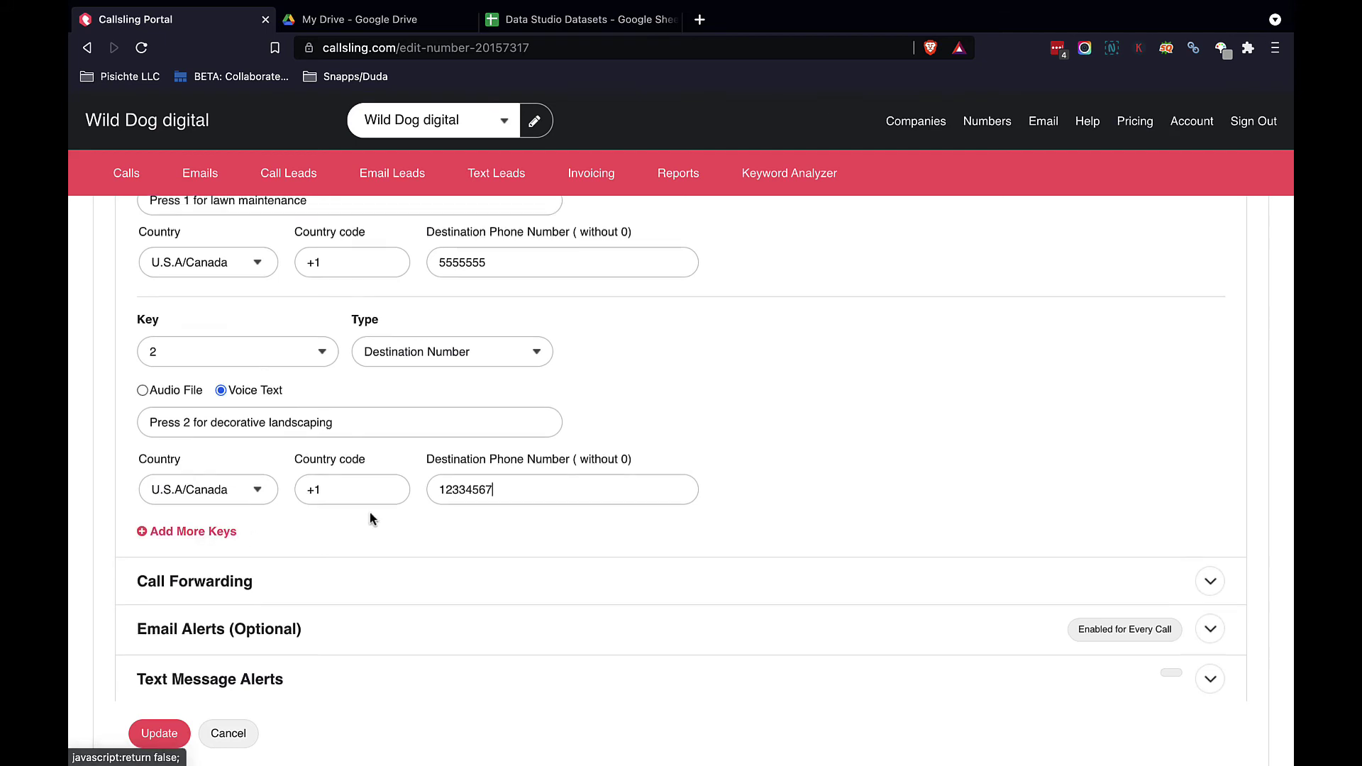
scroll(369, 512, down, 1)
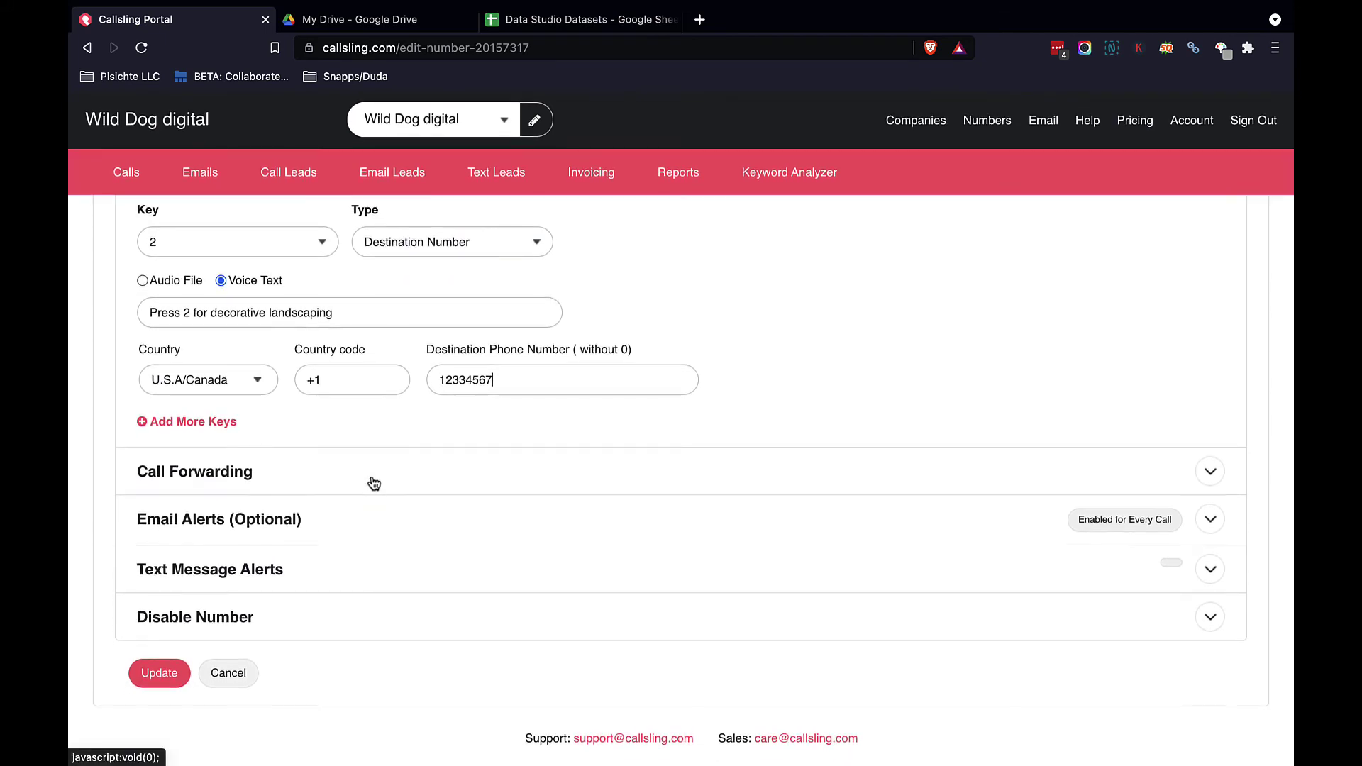
Step: Expand Call Forwarding, leaving unanswered-call forwarding off, then expand Email Alerts (Optional)
click(385, 471)
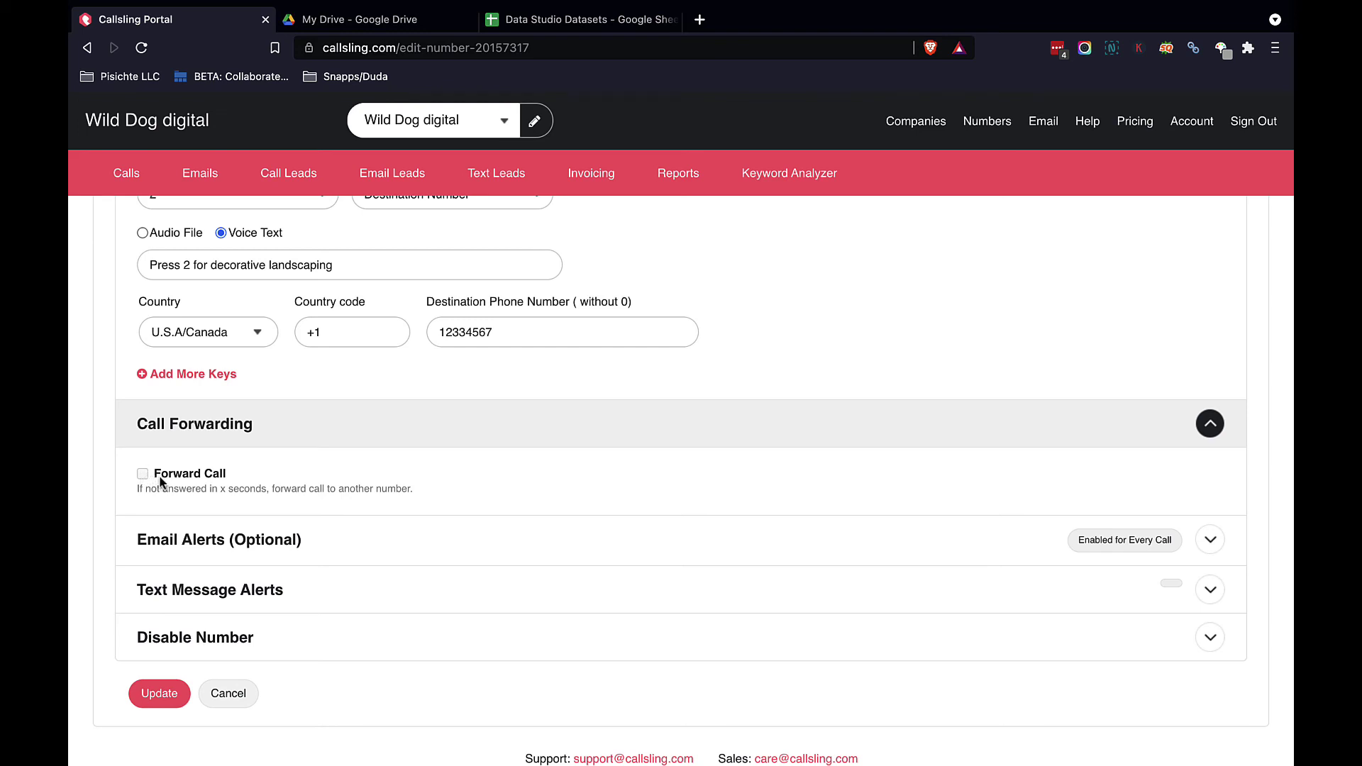
scroll(379, 545, down, 1)
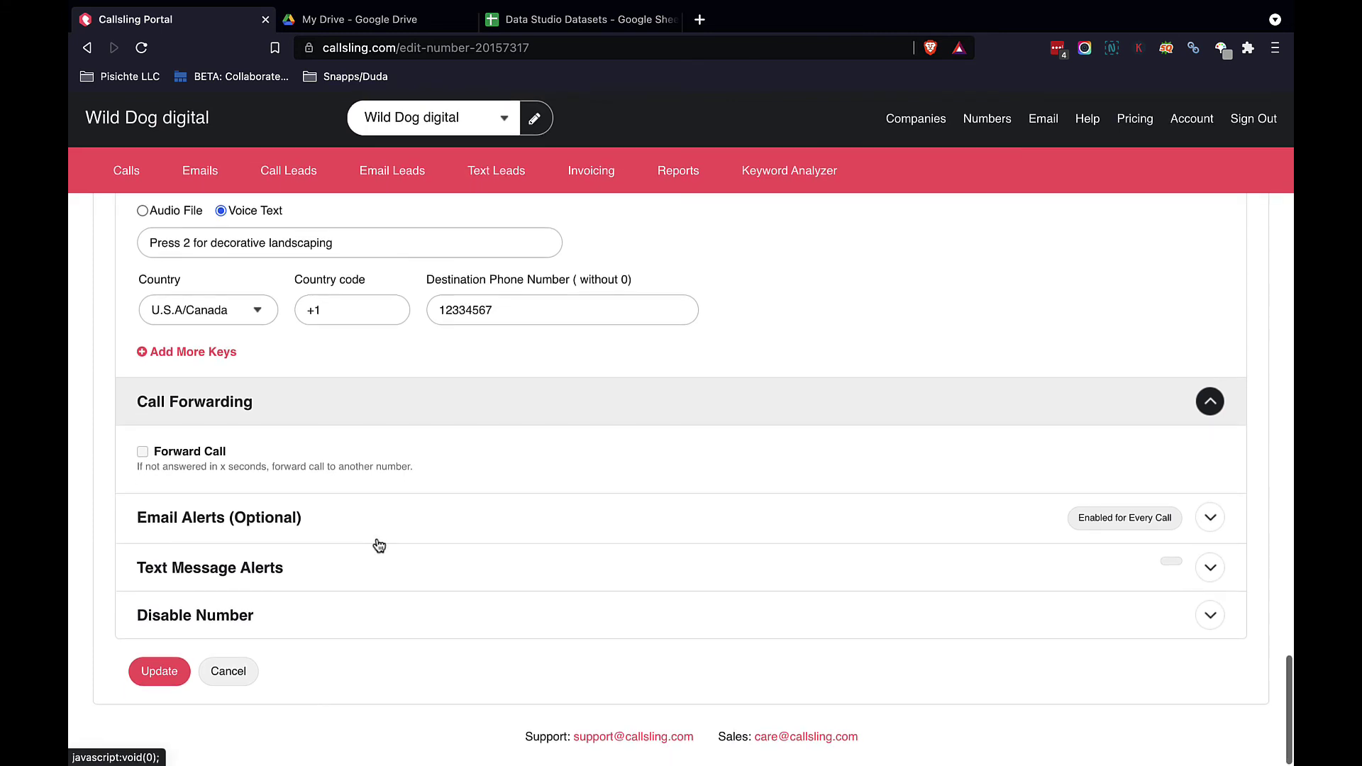
click(388, 533)
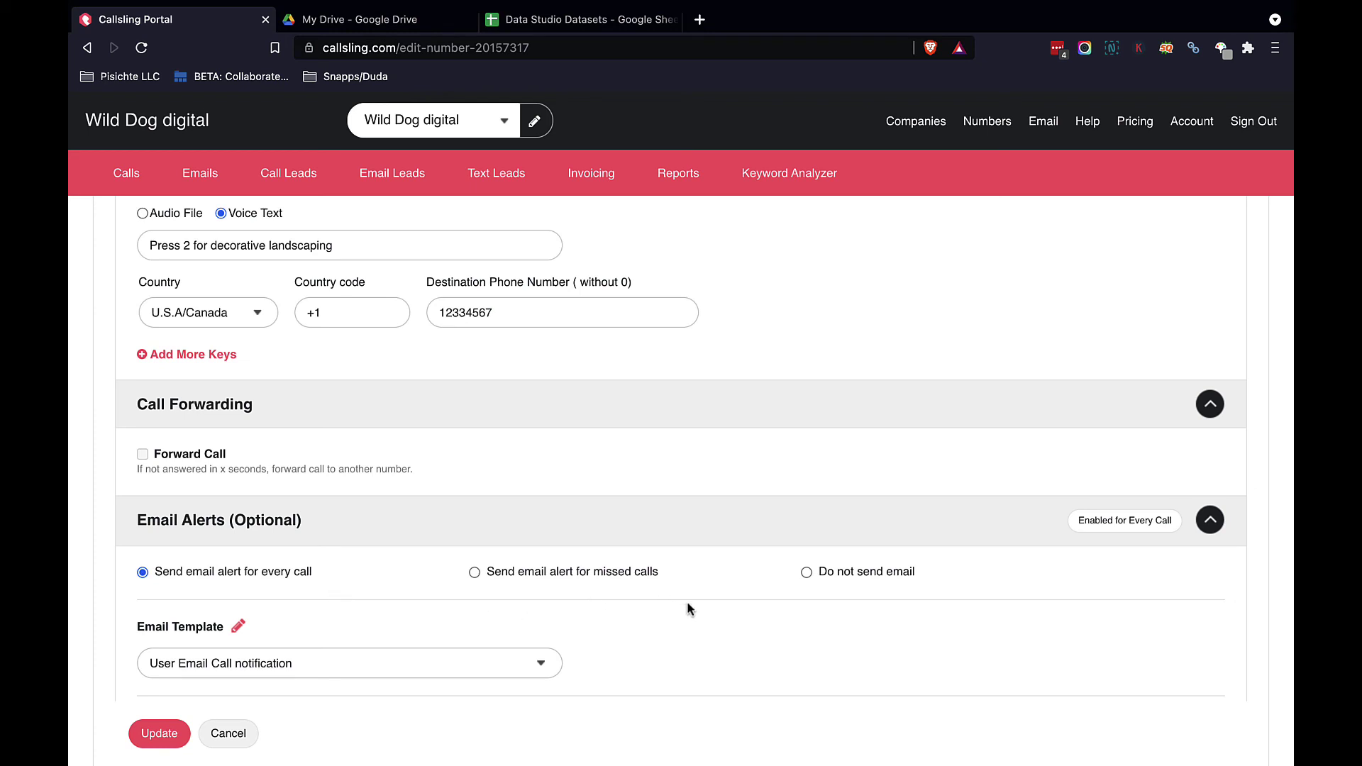
Step: Add two extra alert recipient e-mail addresses, comma-separated, in the Other Emails box alongside the admin
scroll(813, 630, down, 4)
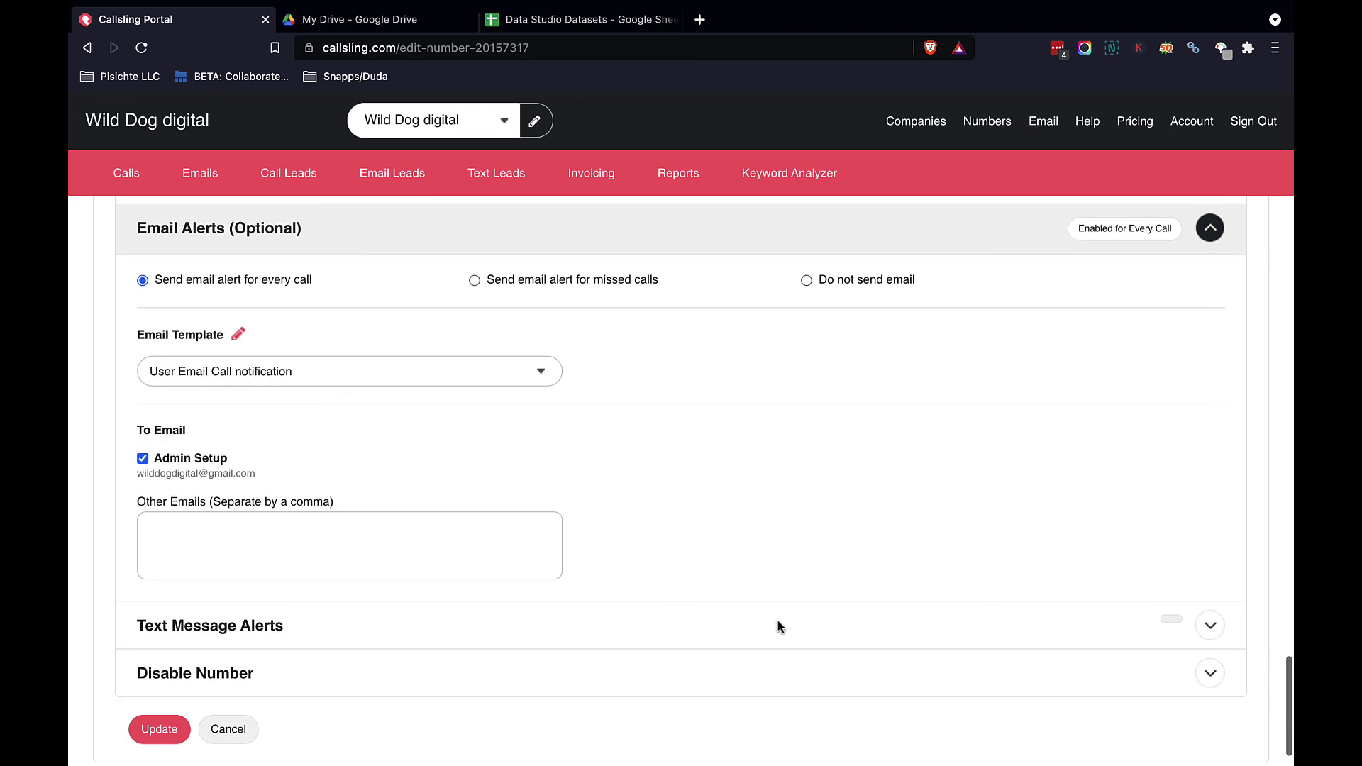
drag(125, 468, 261, 484)
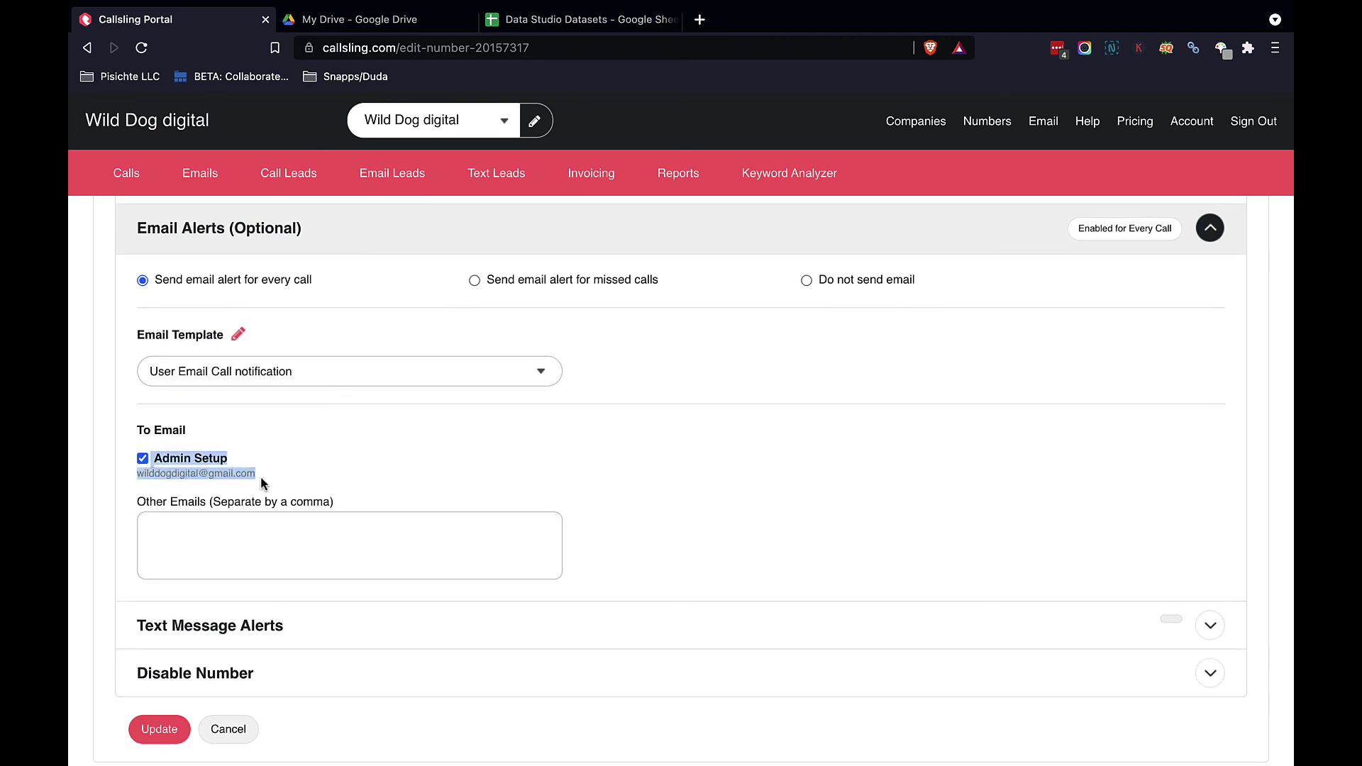
click(137, 495)
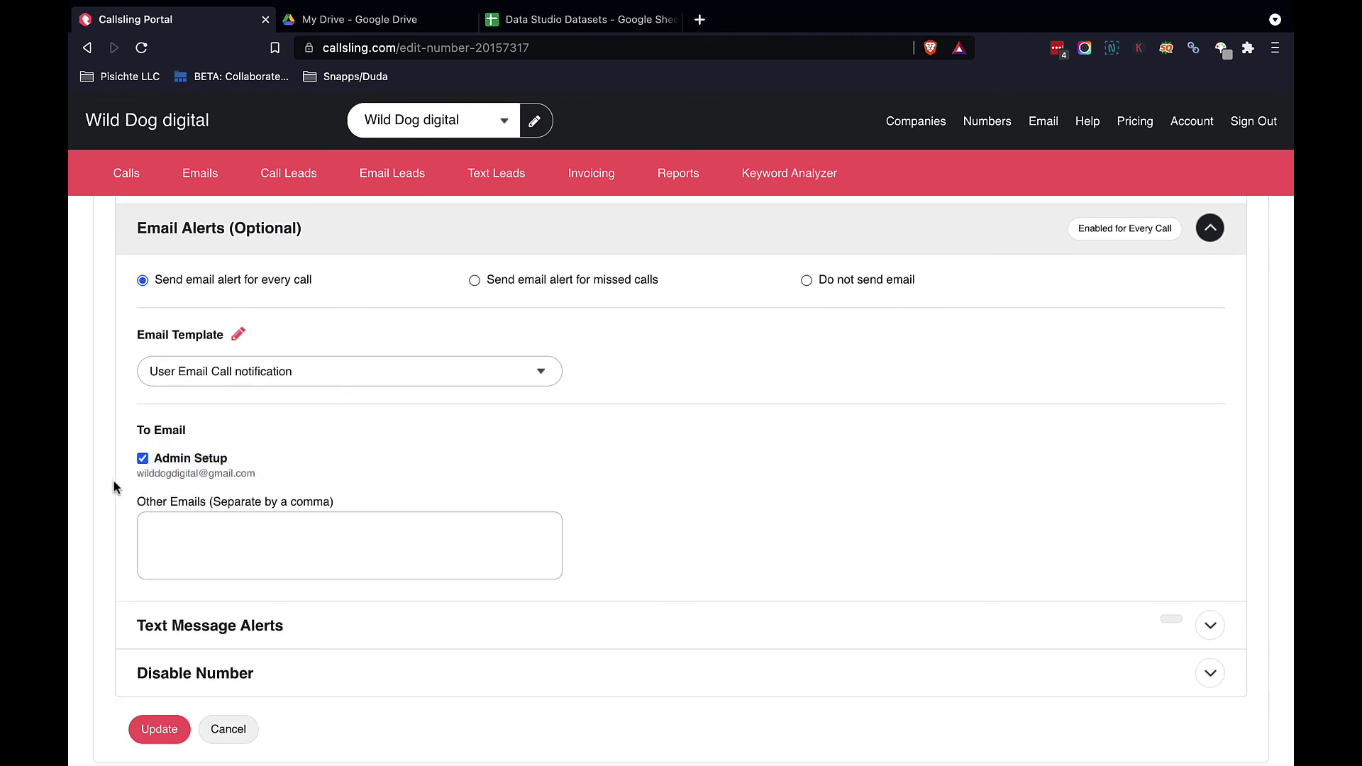
click(208, 542)
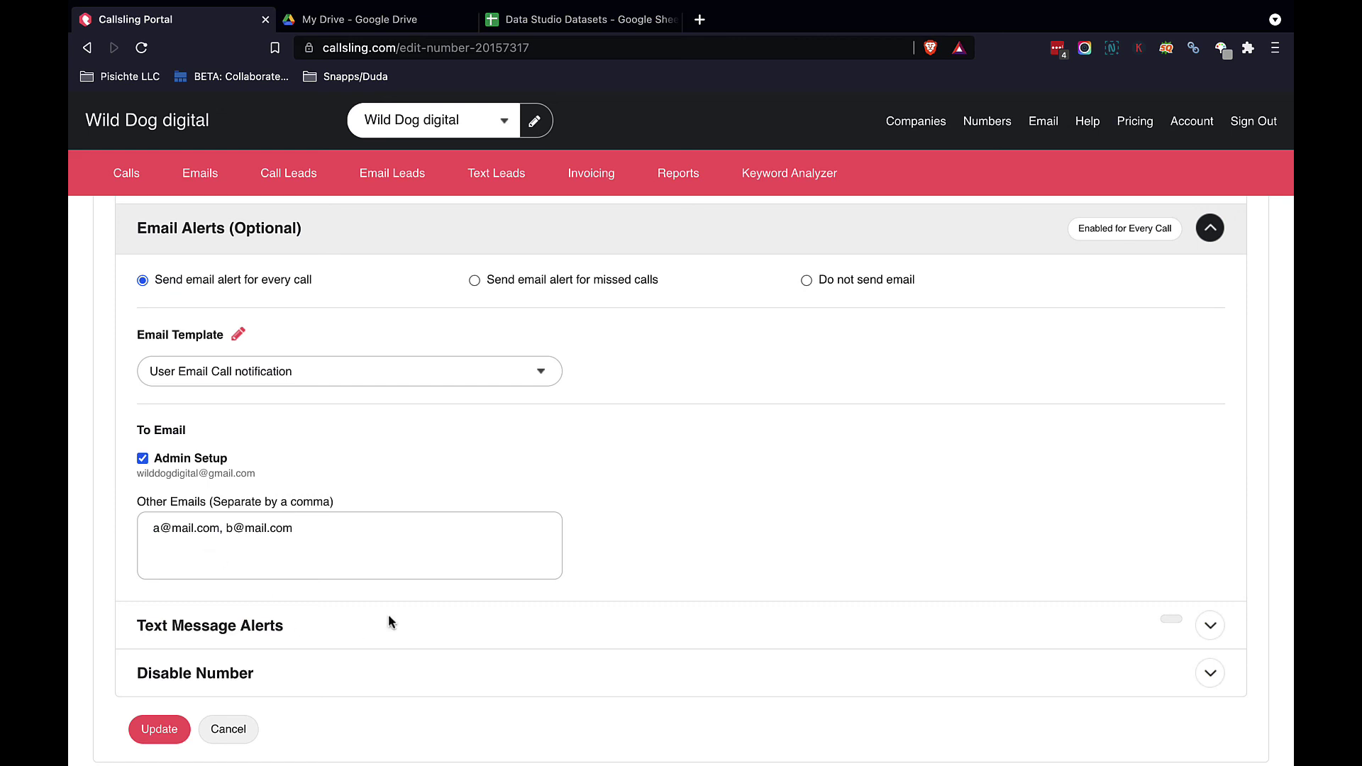
scroll(516, 578, down, 2)
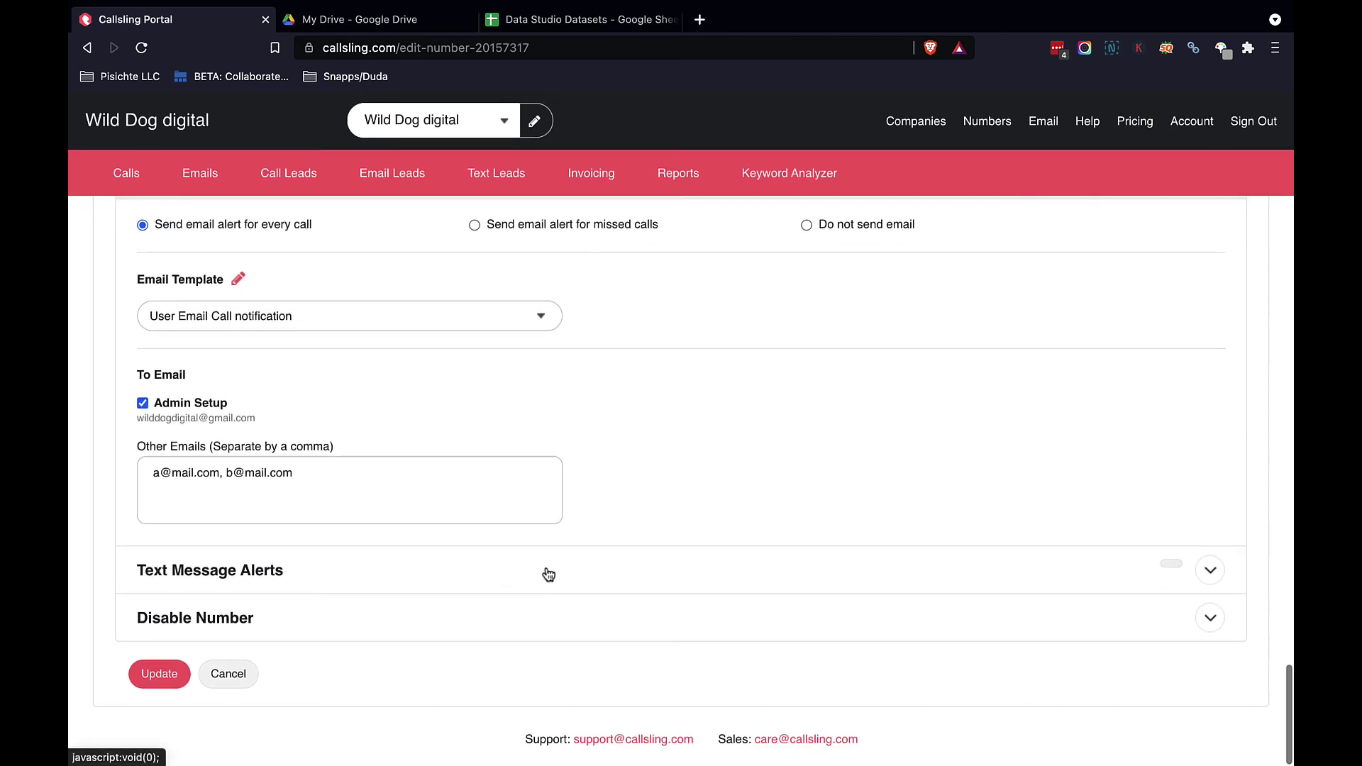
Step: Expand Text Message Alerts, add a second empty phone number row, and show the Disable Number warning
click(549, 574)
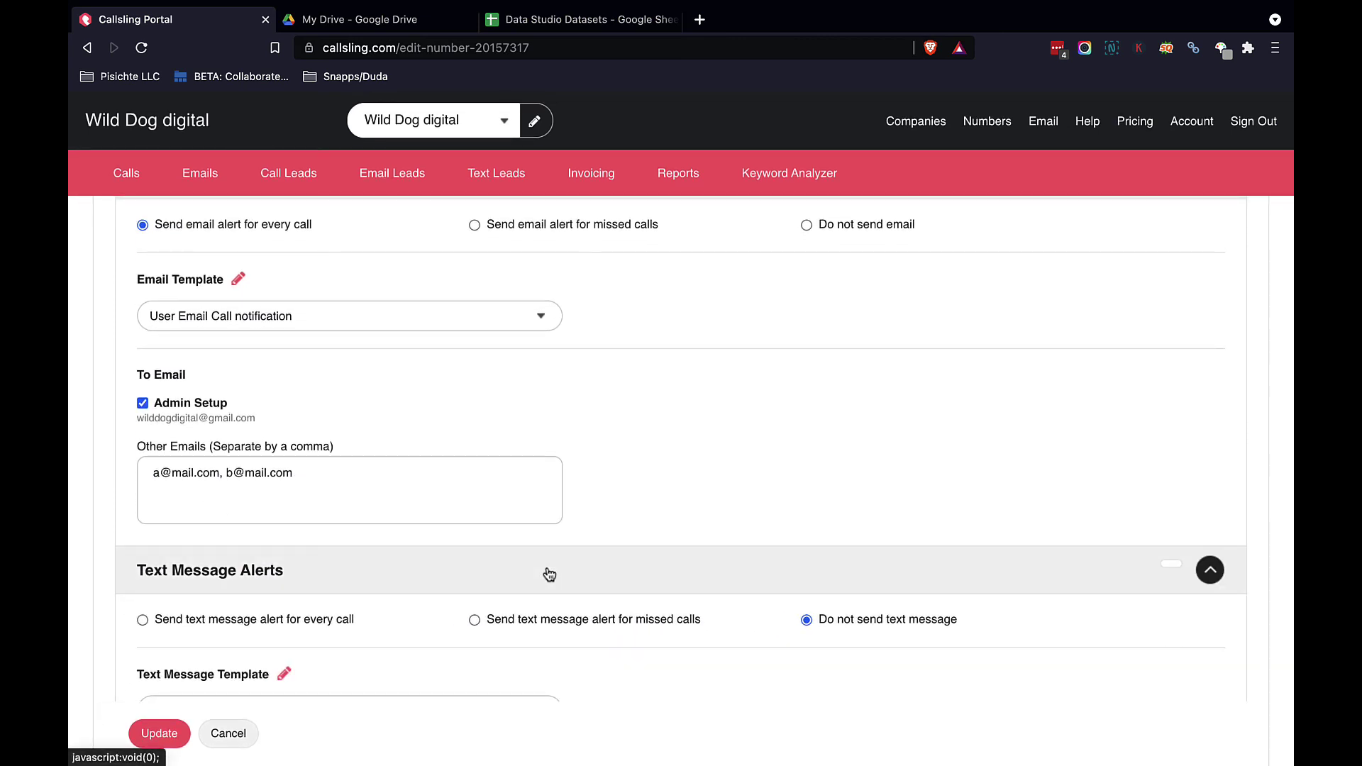
scroll(549, 574, down, 3)
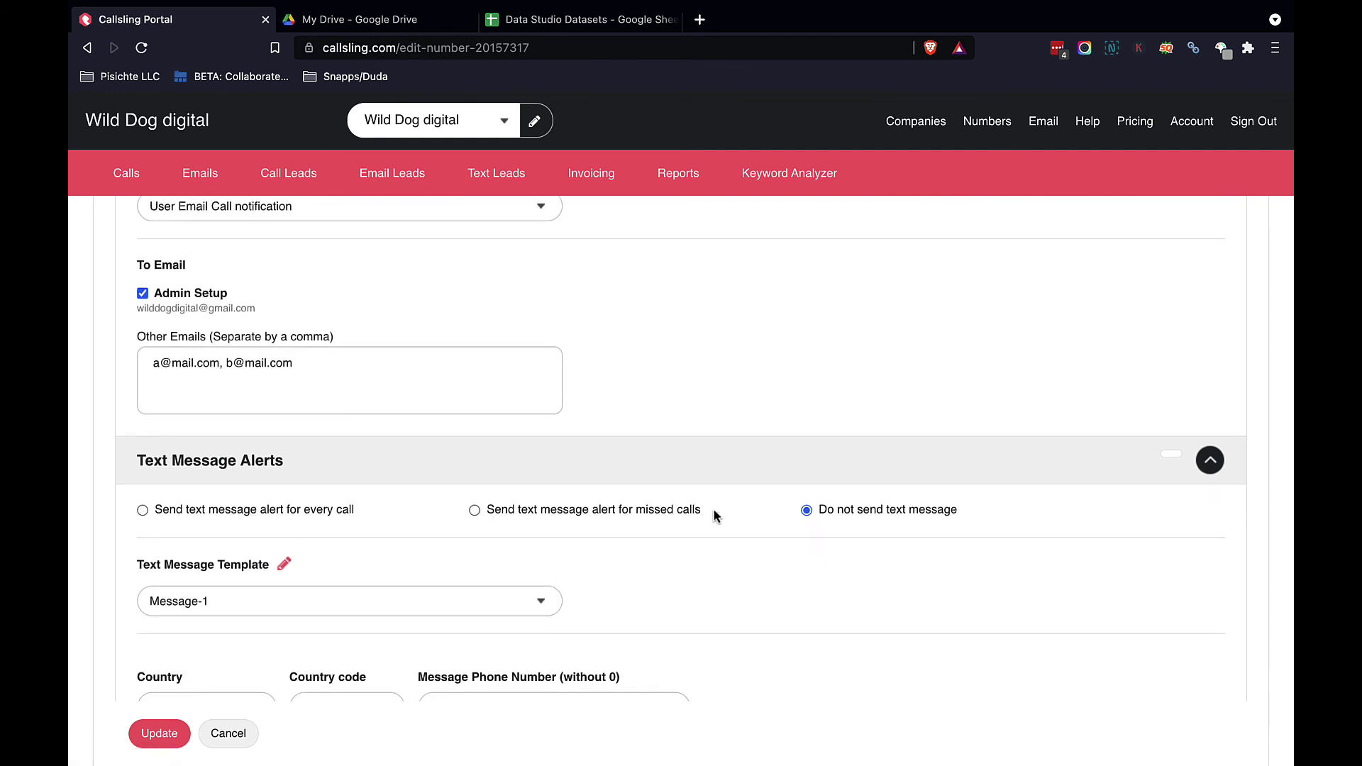
scroll(804, 532, down, 3)
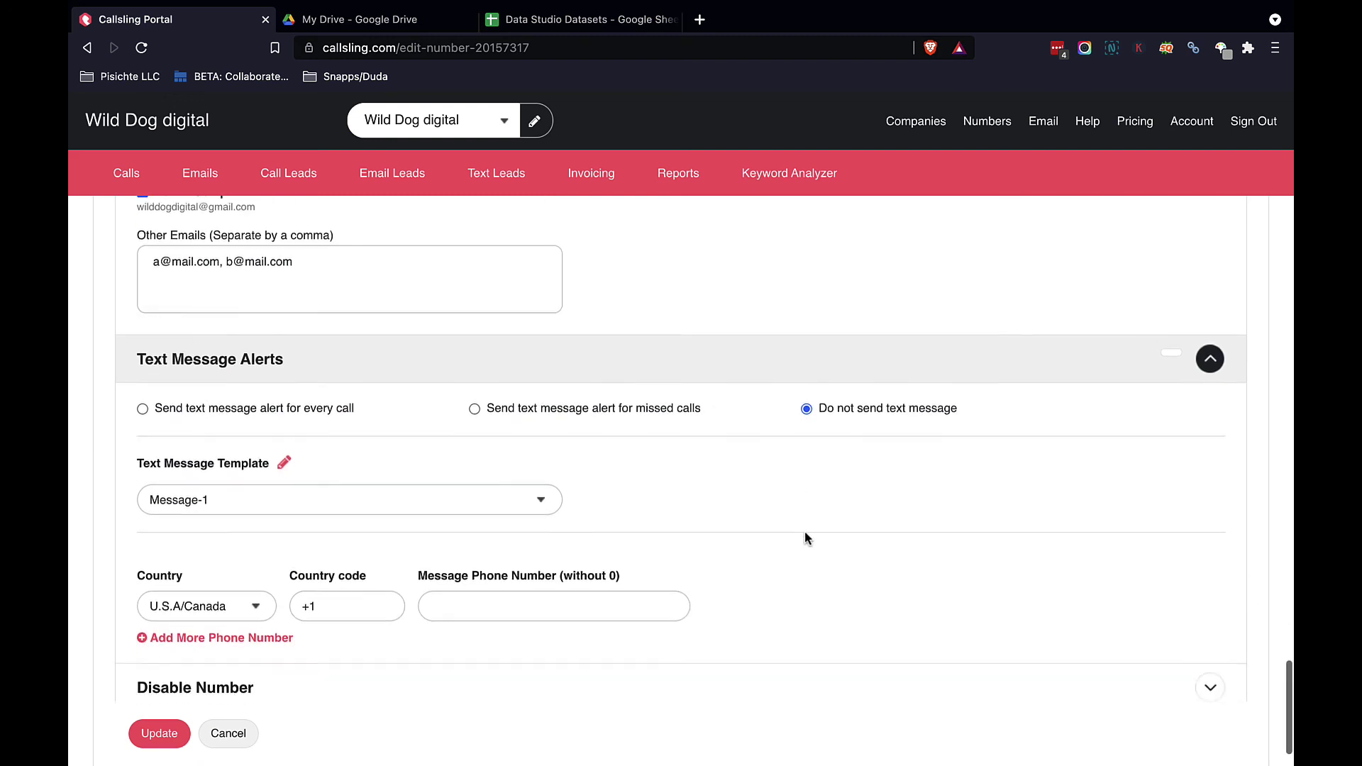
scroll(804, 539, down, 2)
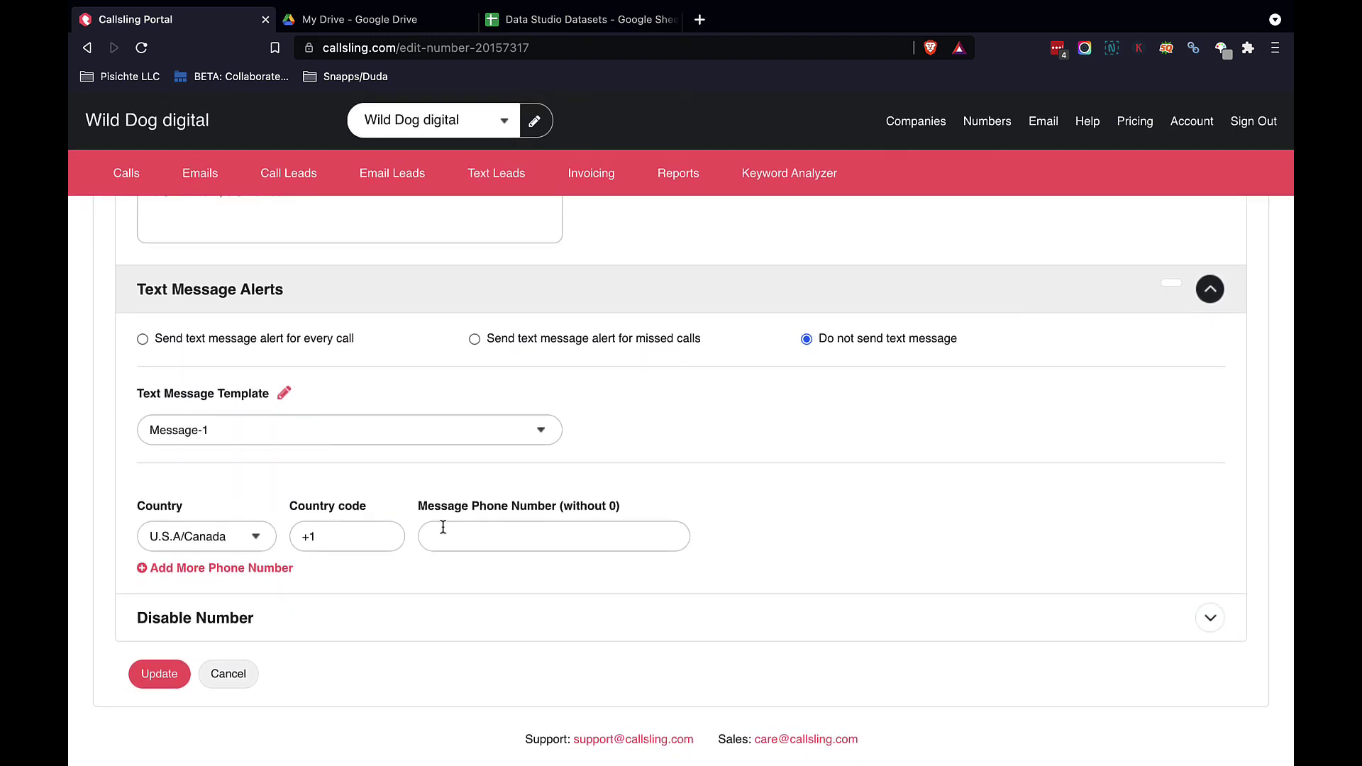
click(468, 531)
click(225, 569)
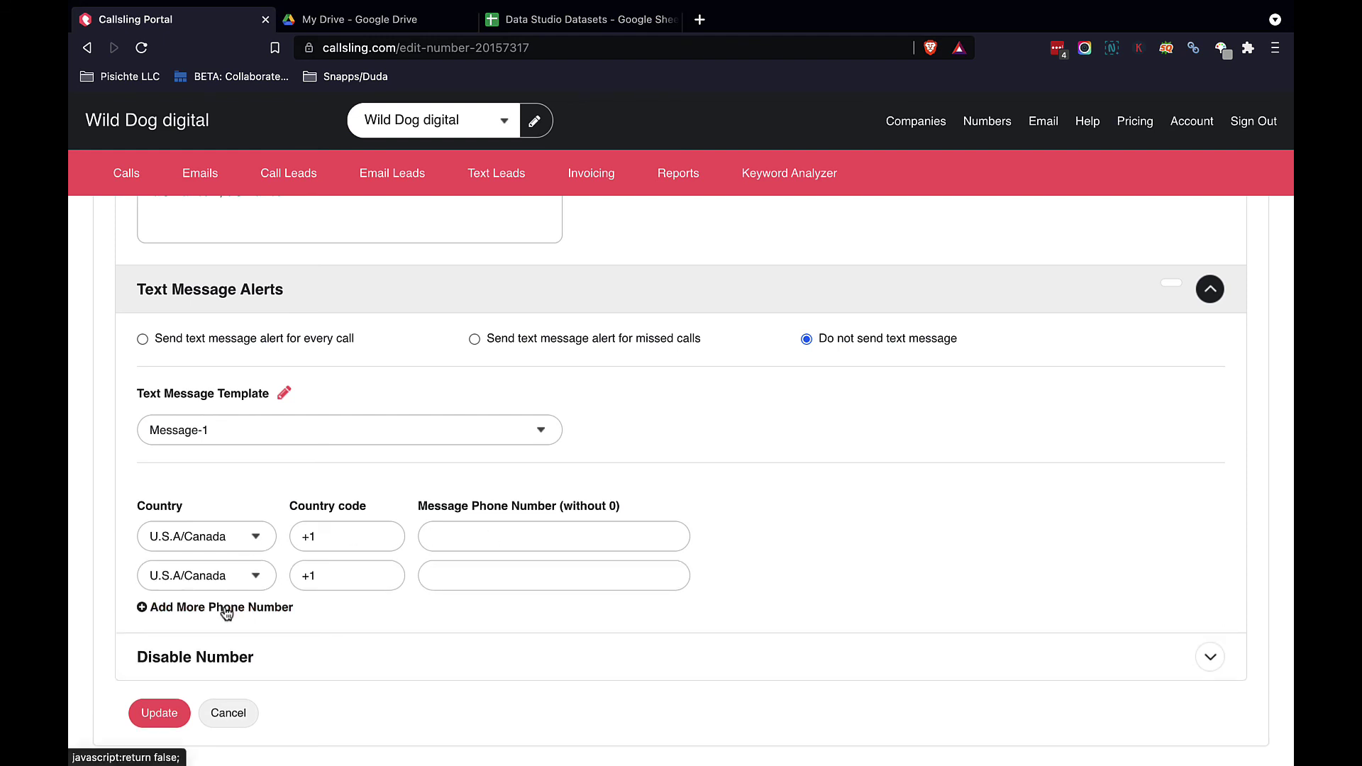
scroll(226, 612, down, 1)
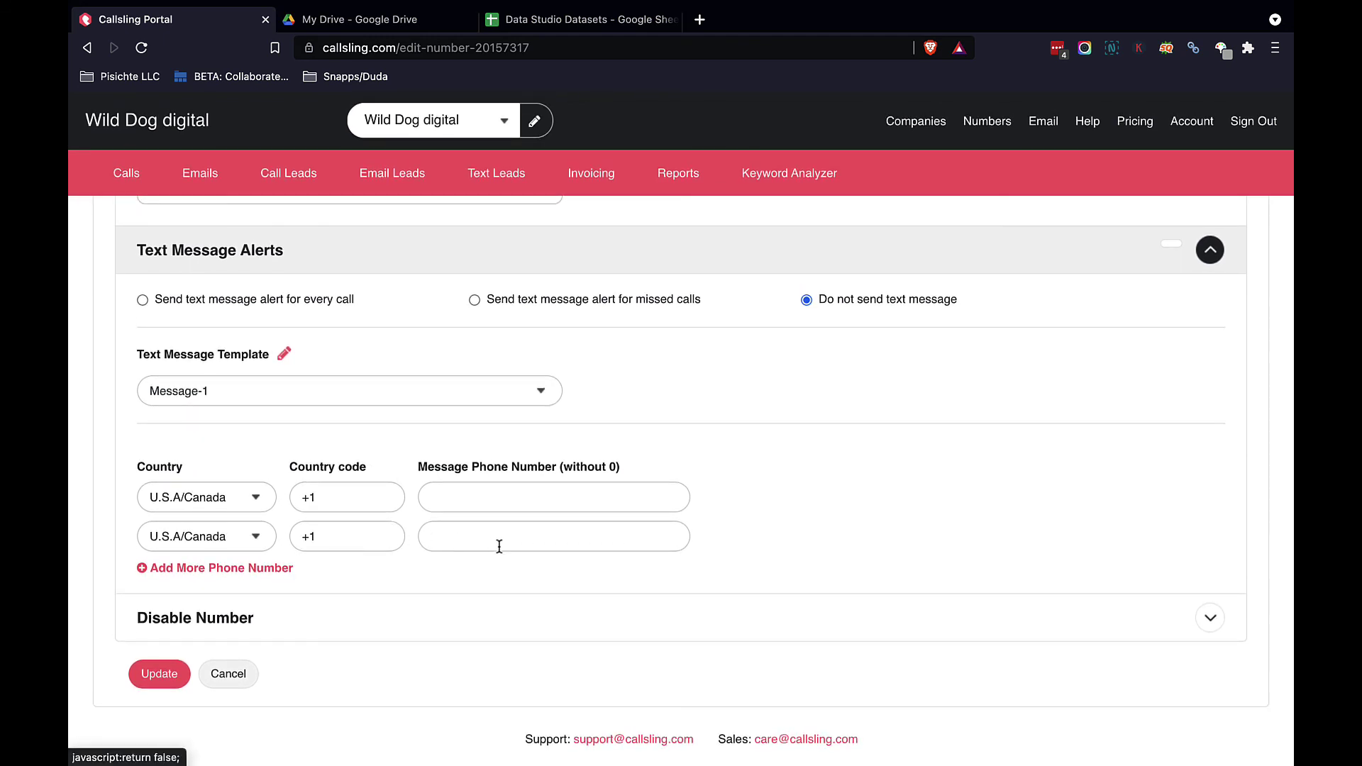
click(671, 626)
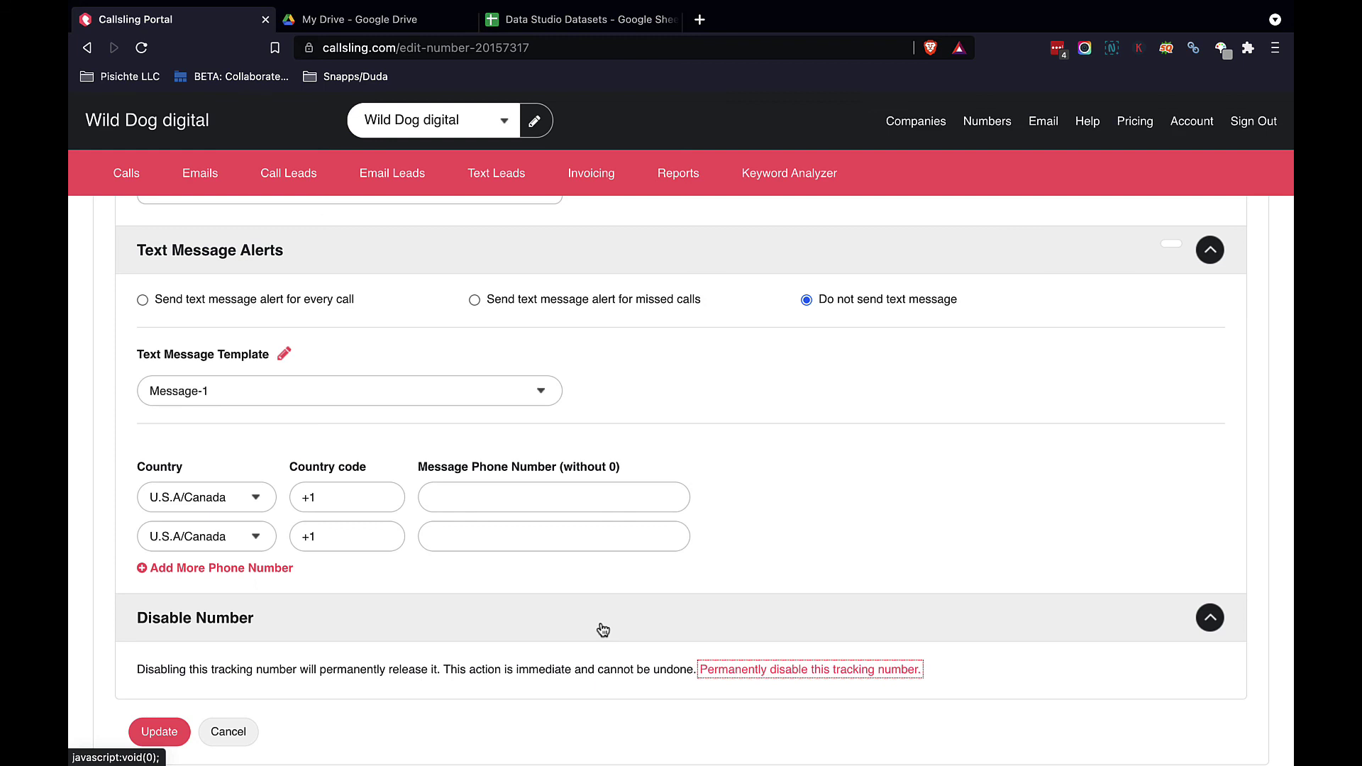
Step: Collapse the Disable Number section and save the tracking number with Update
click(603, 630)
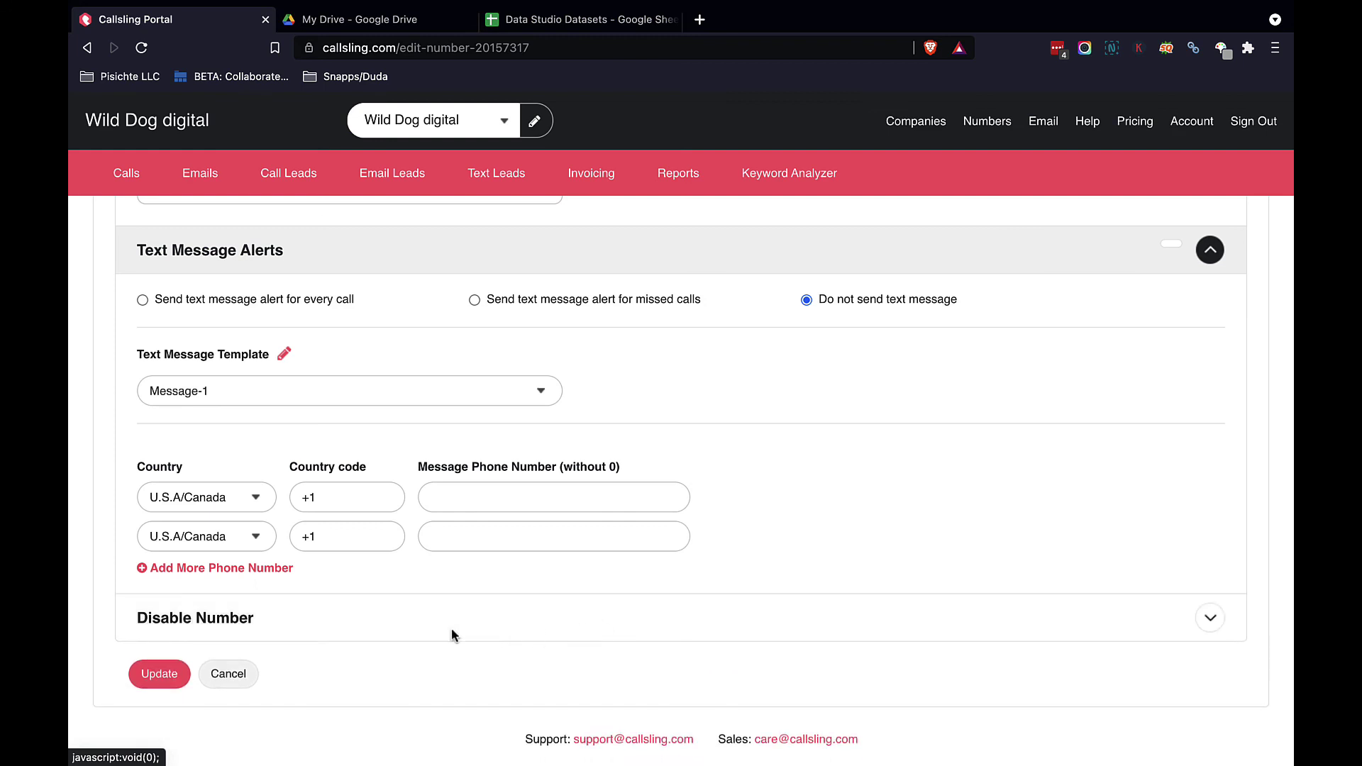
click(159, 678)
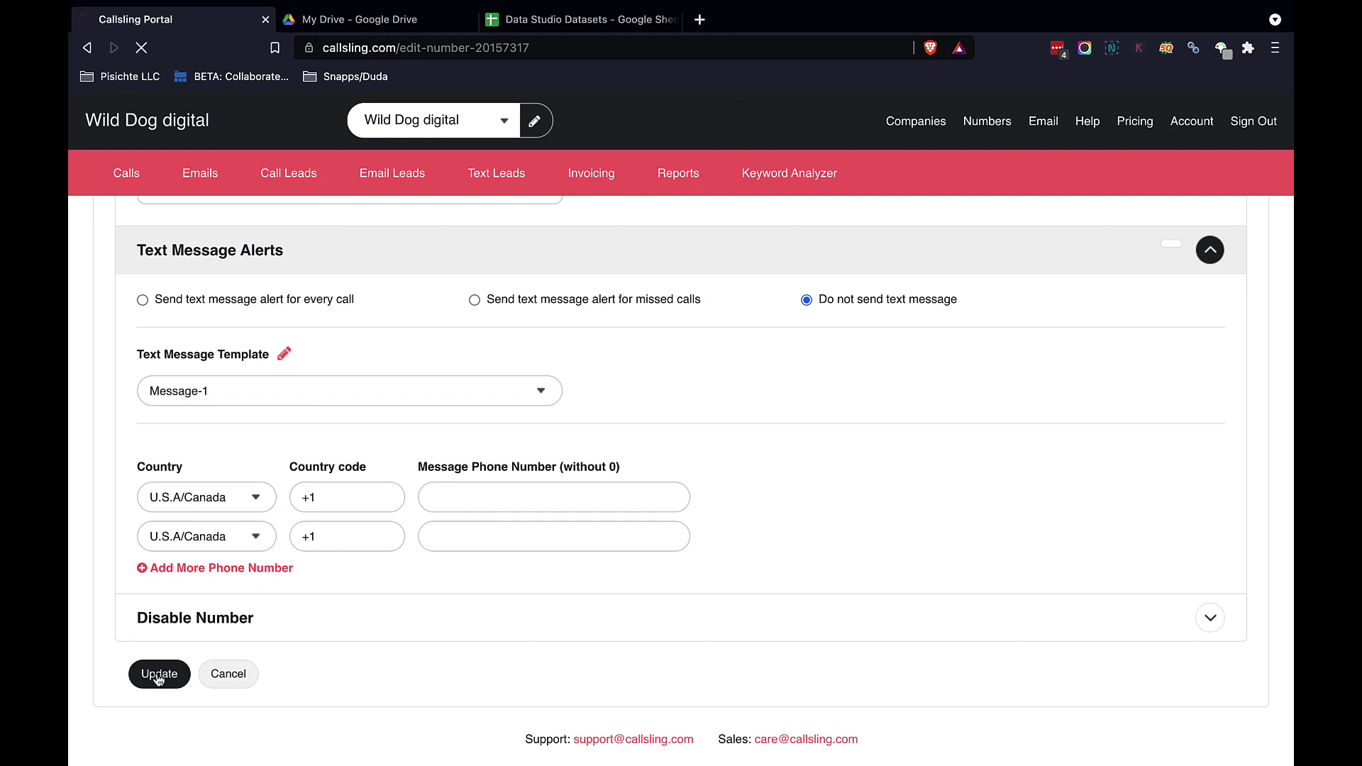